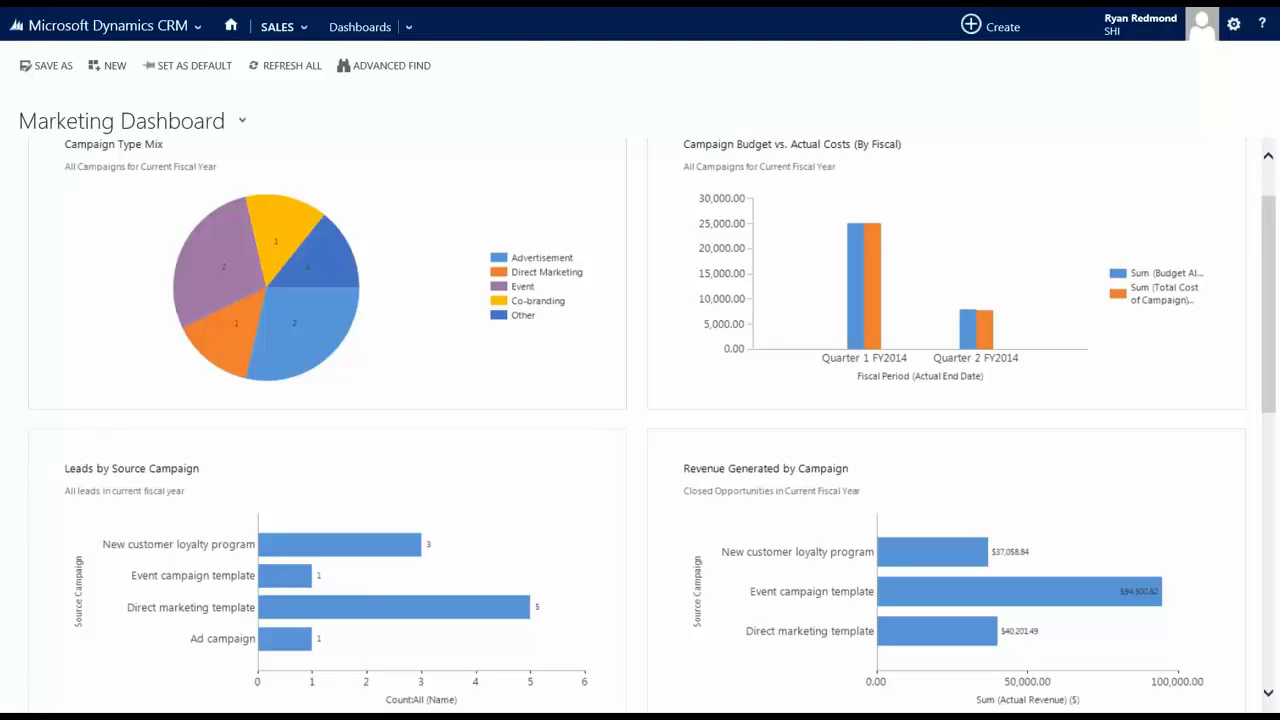
Step: Go to the leads list in the Sales area and switch it to the Open Leads view
click(108, 26)
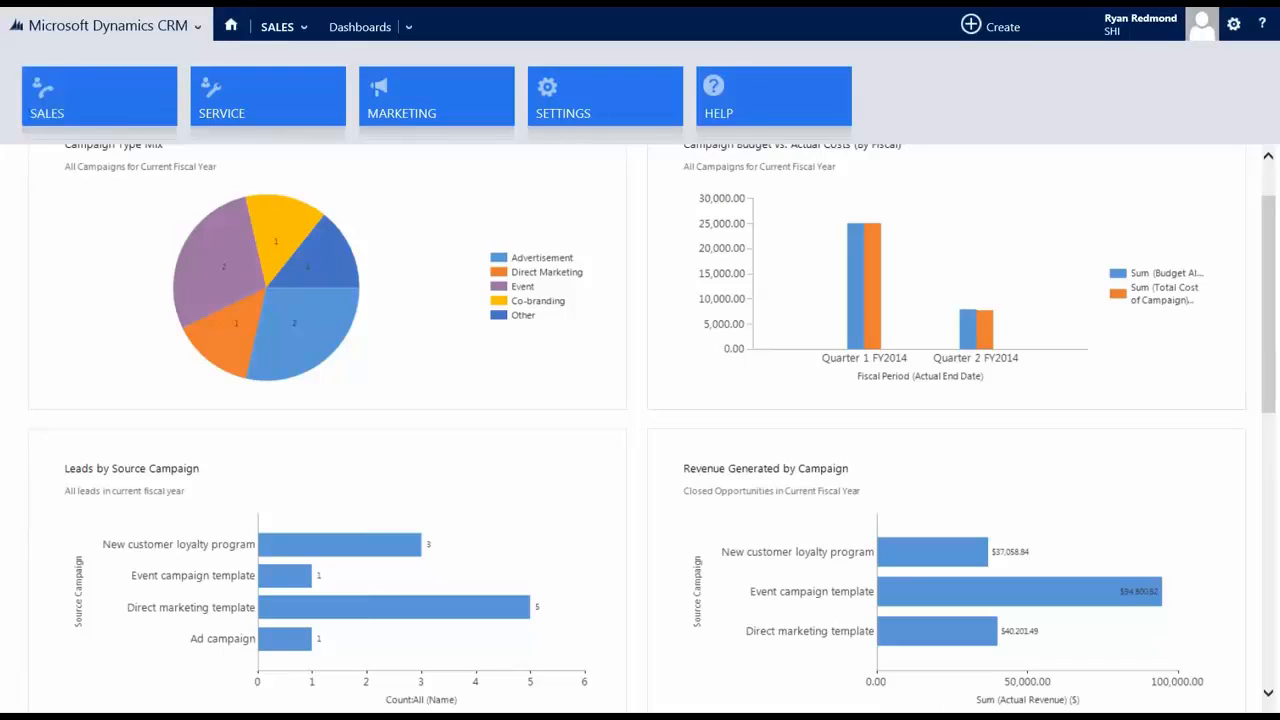
mouse_move(150, 26)
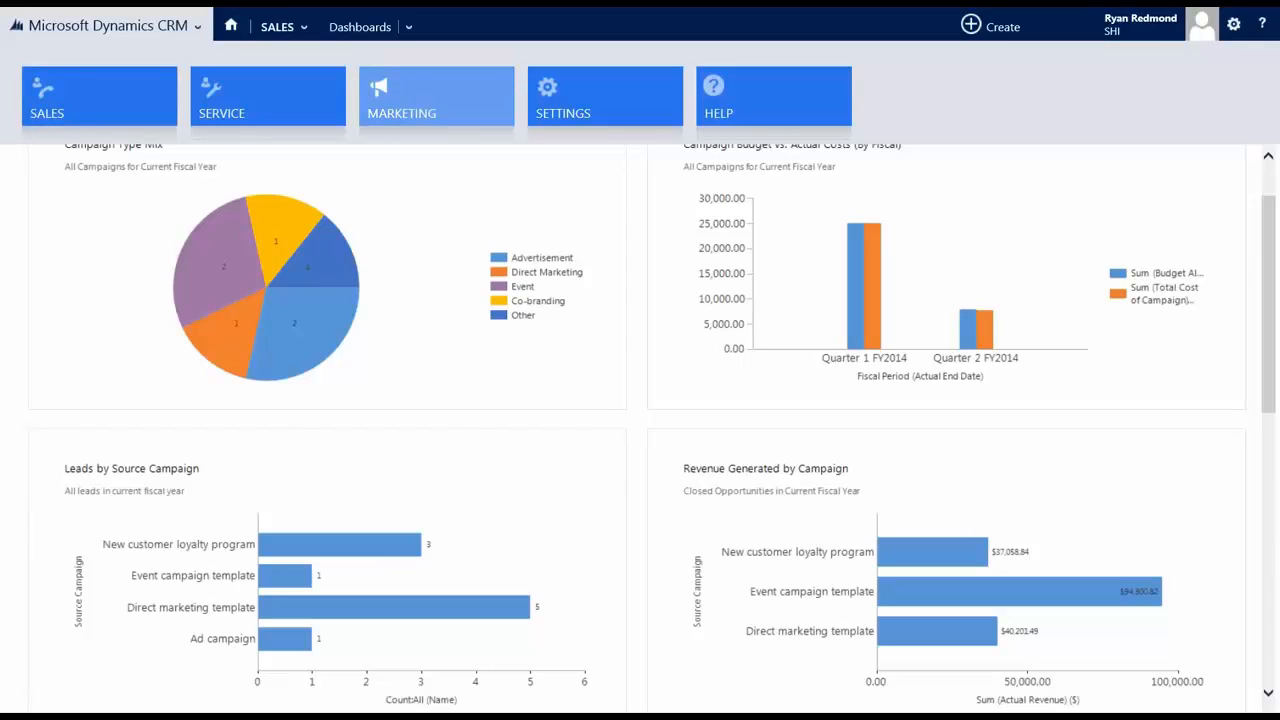
click(100, 96)
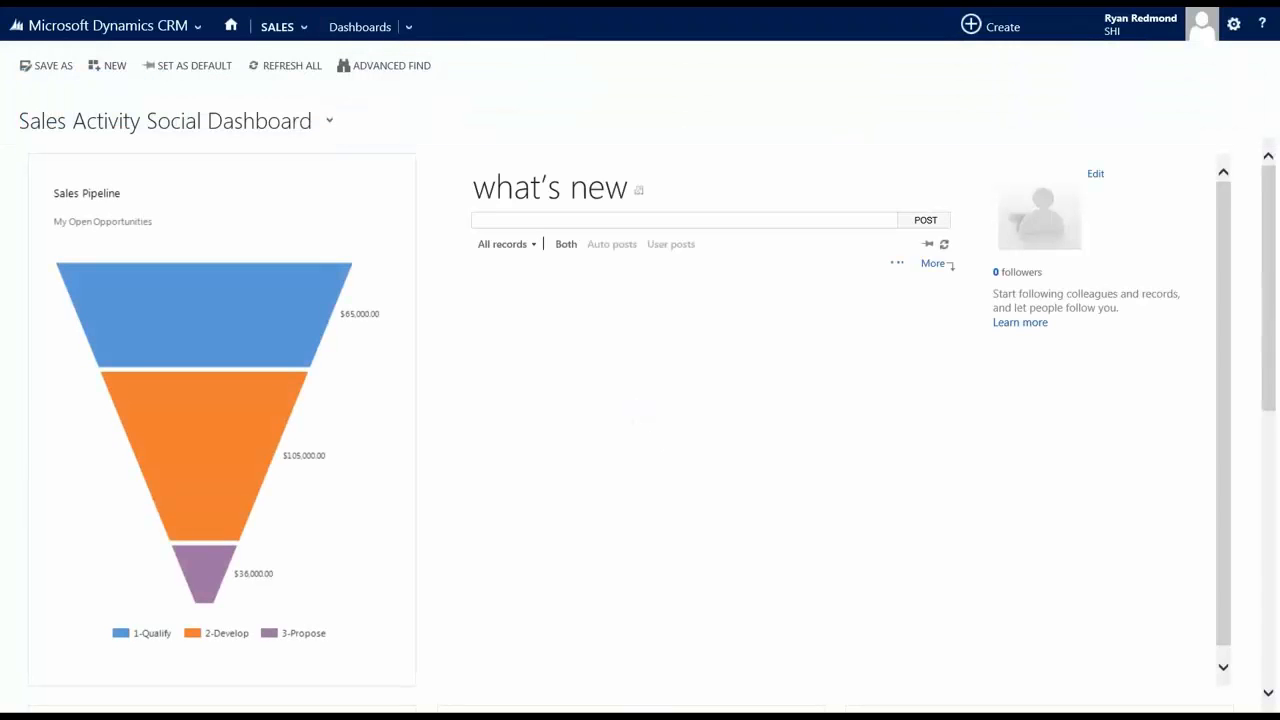
click(284, 27)
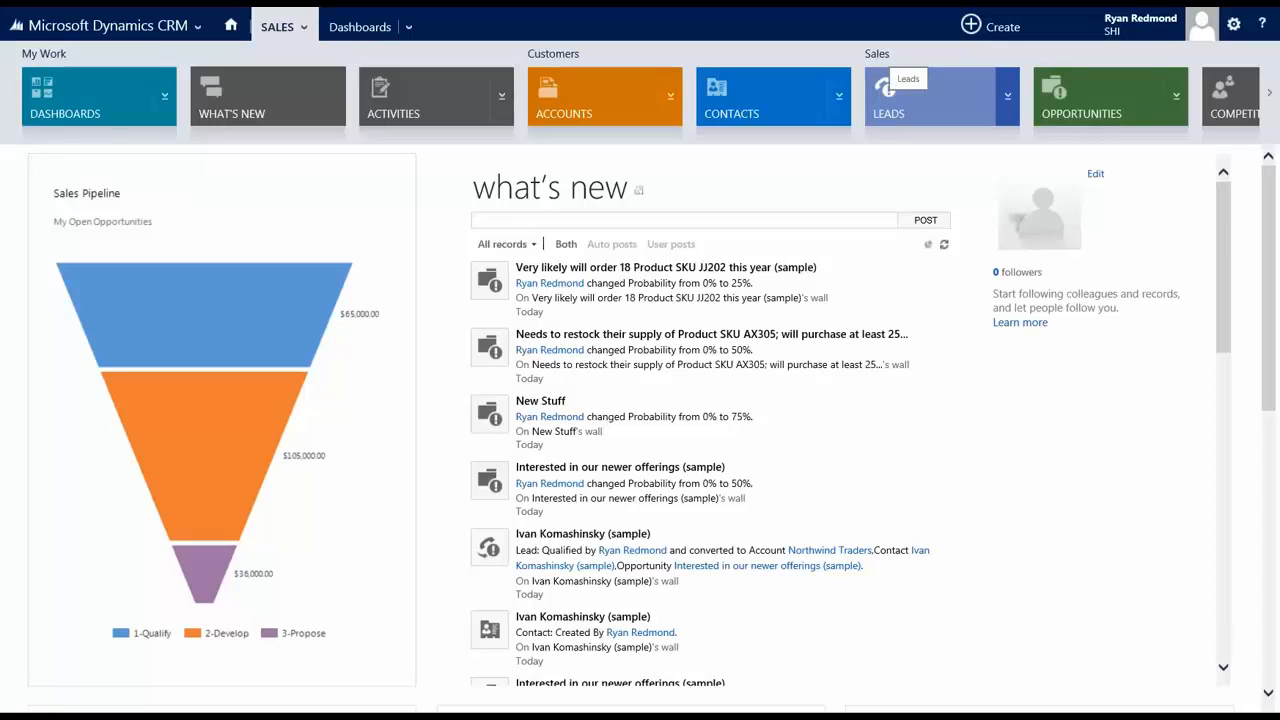
click(890, 92)
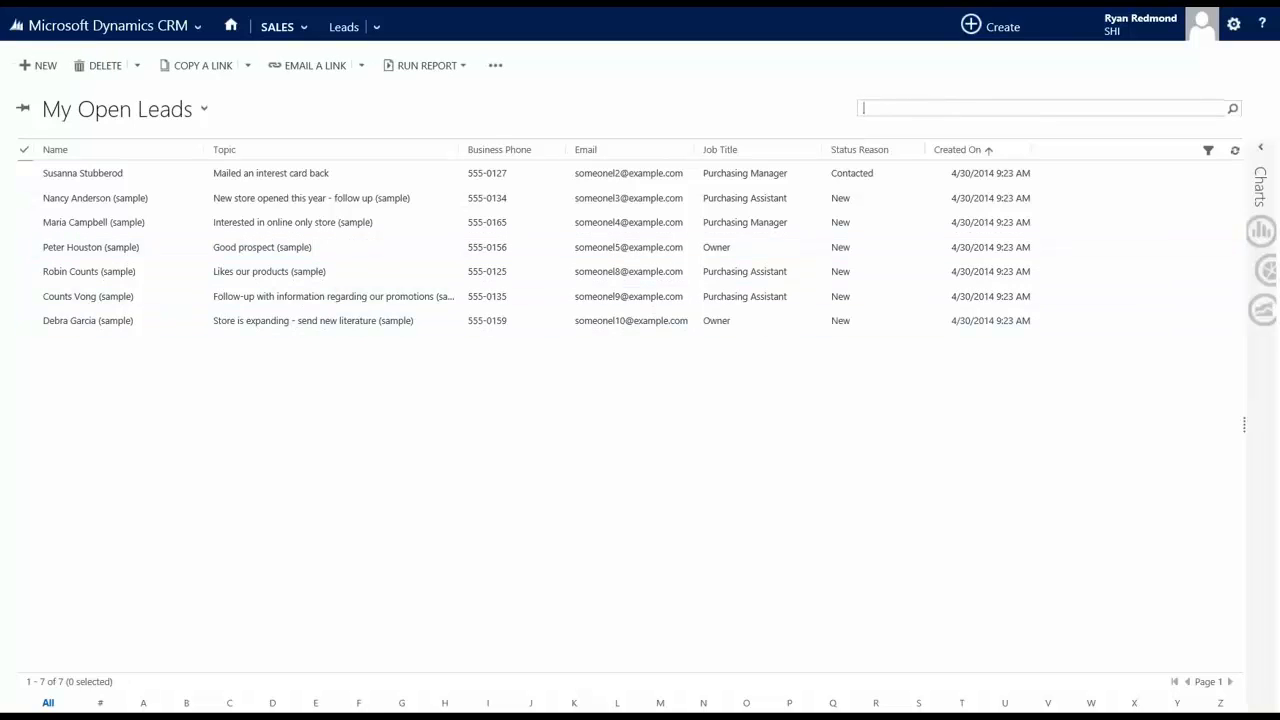
click(204, 109)
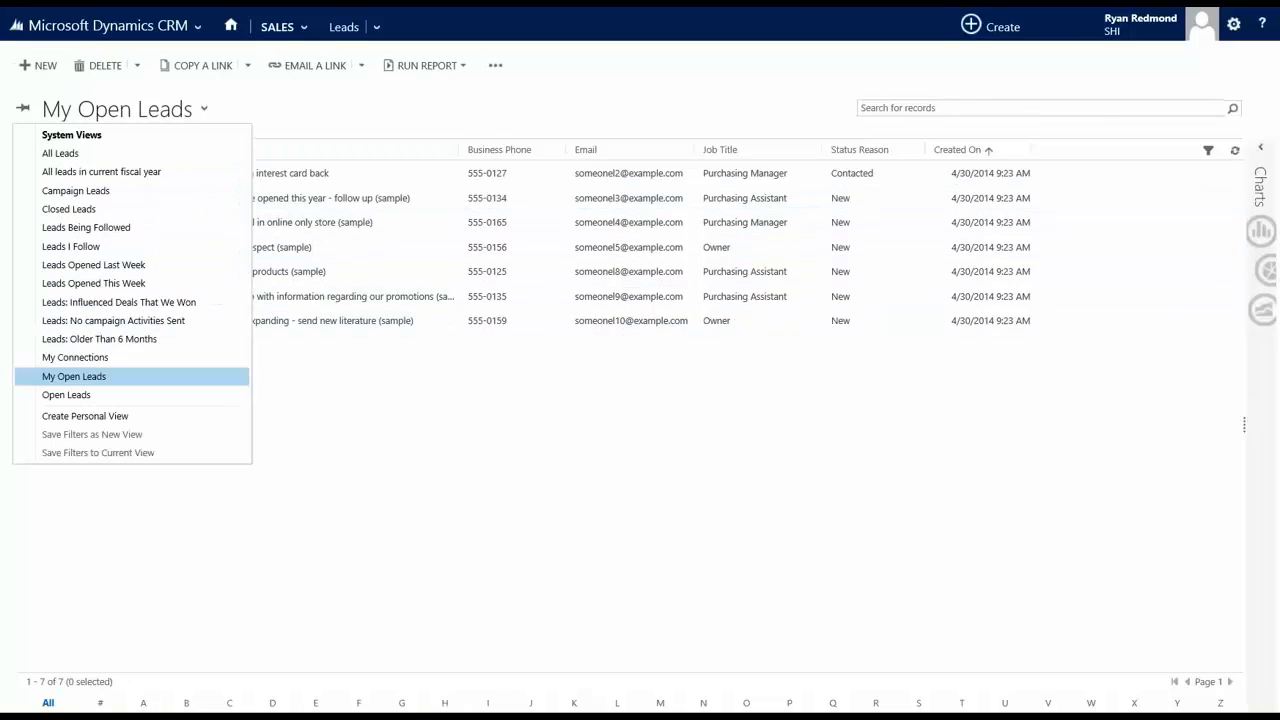
click(66, 394)
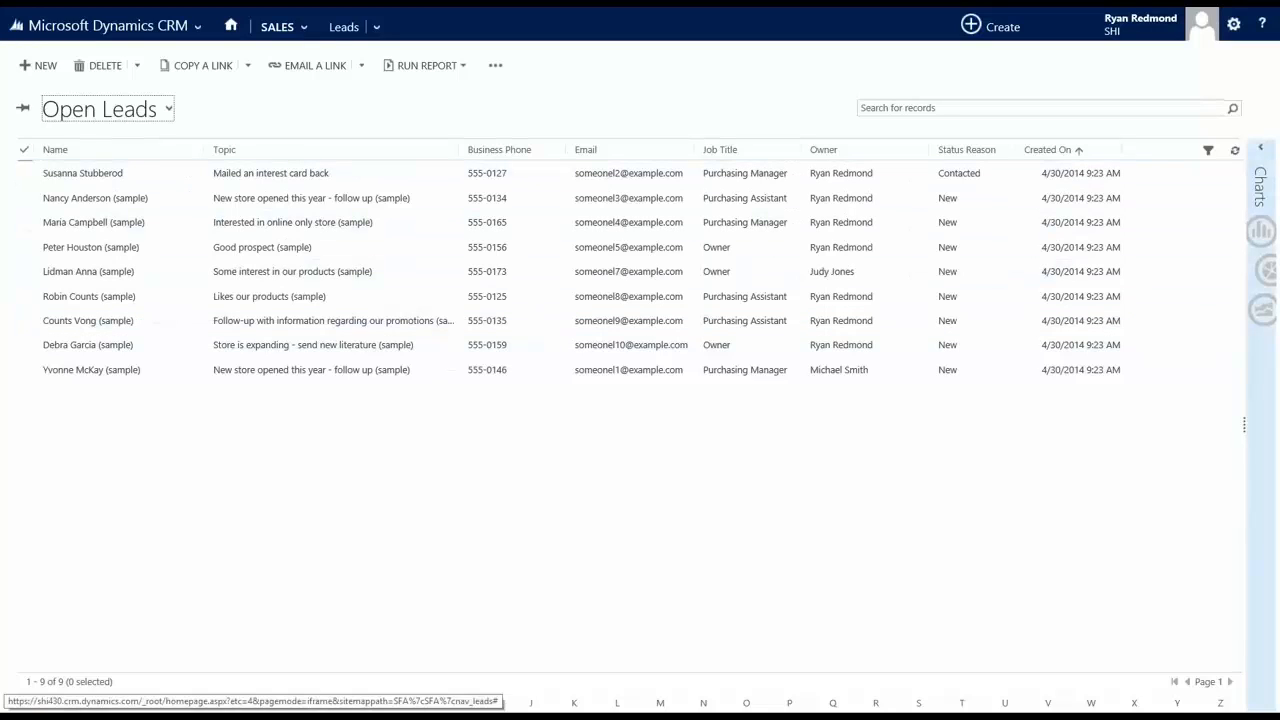
Step: Show the Leads by Owner chart beside the list and filter the leads to the owner with the longest bar
click(1260, 147)
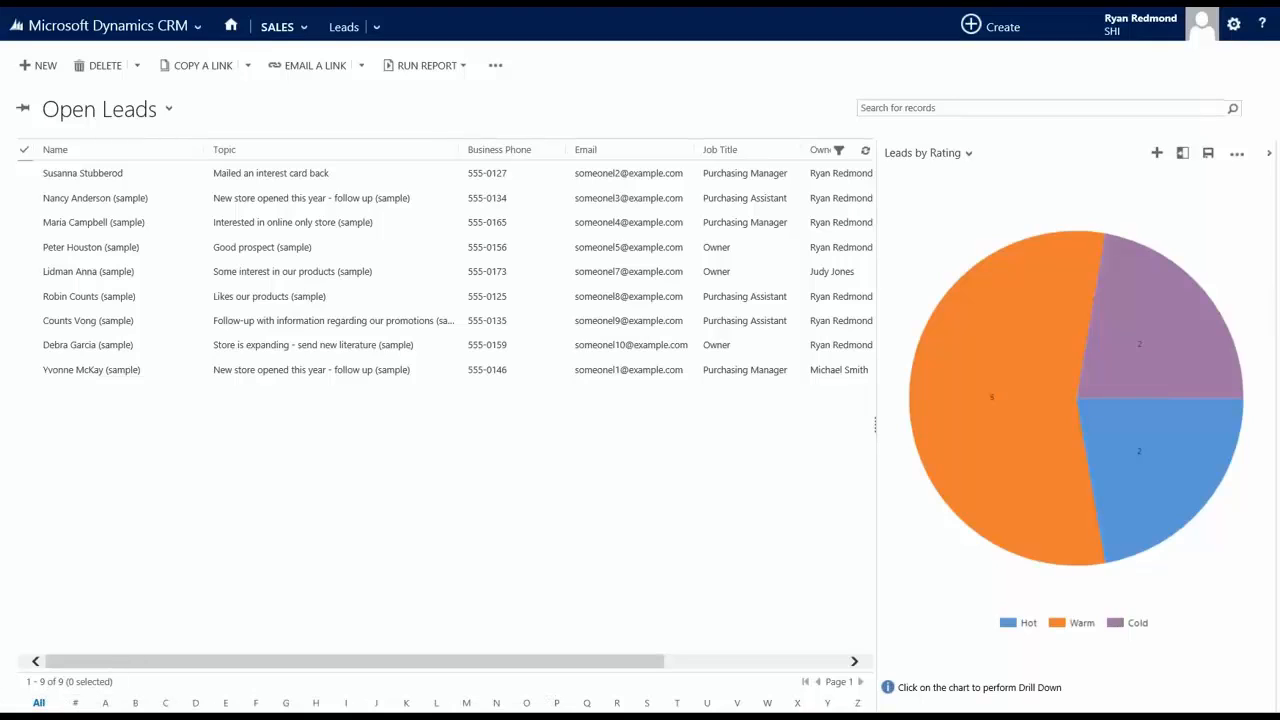
click(928, 153)
click(930, 231)
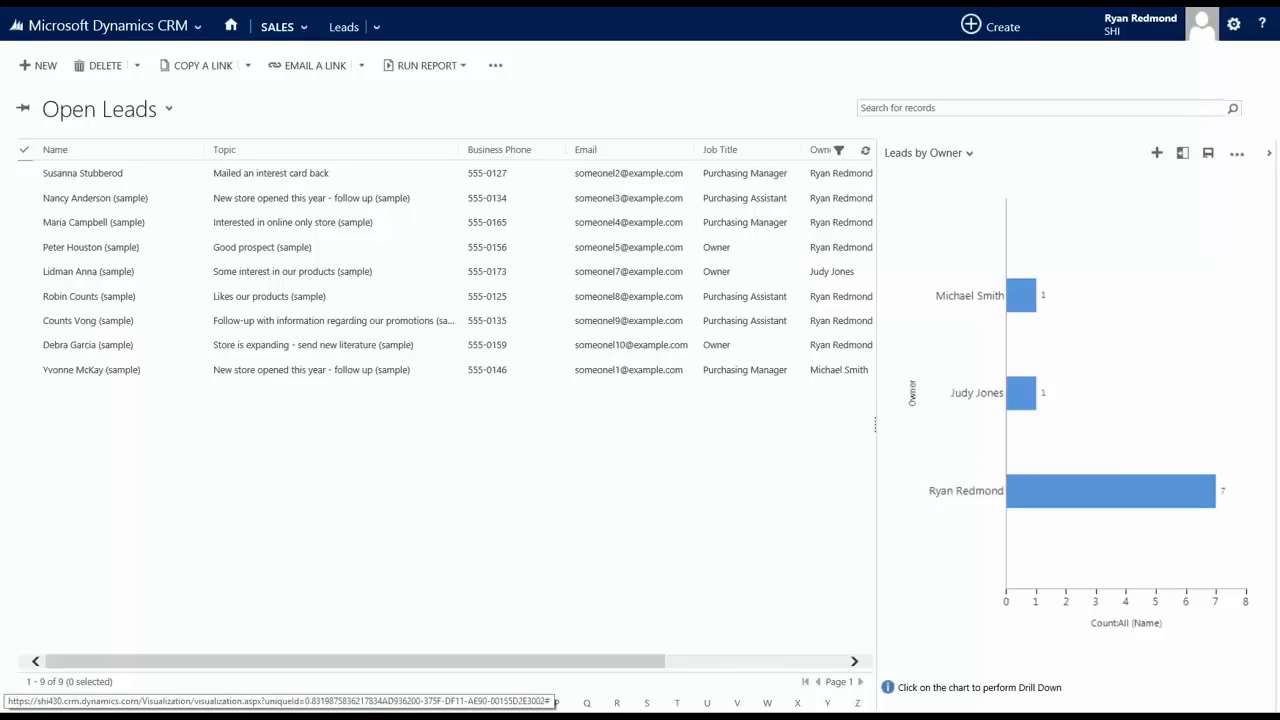
mouse_move(1071, 490)
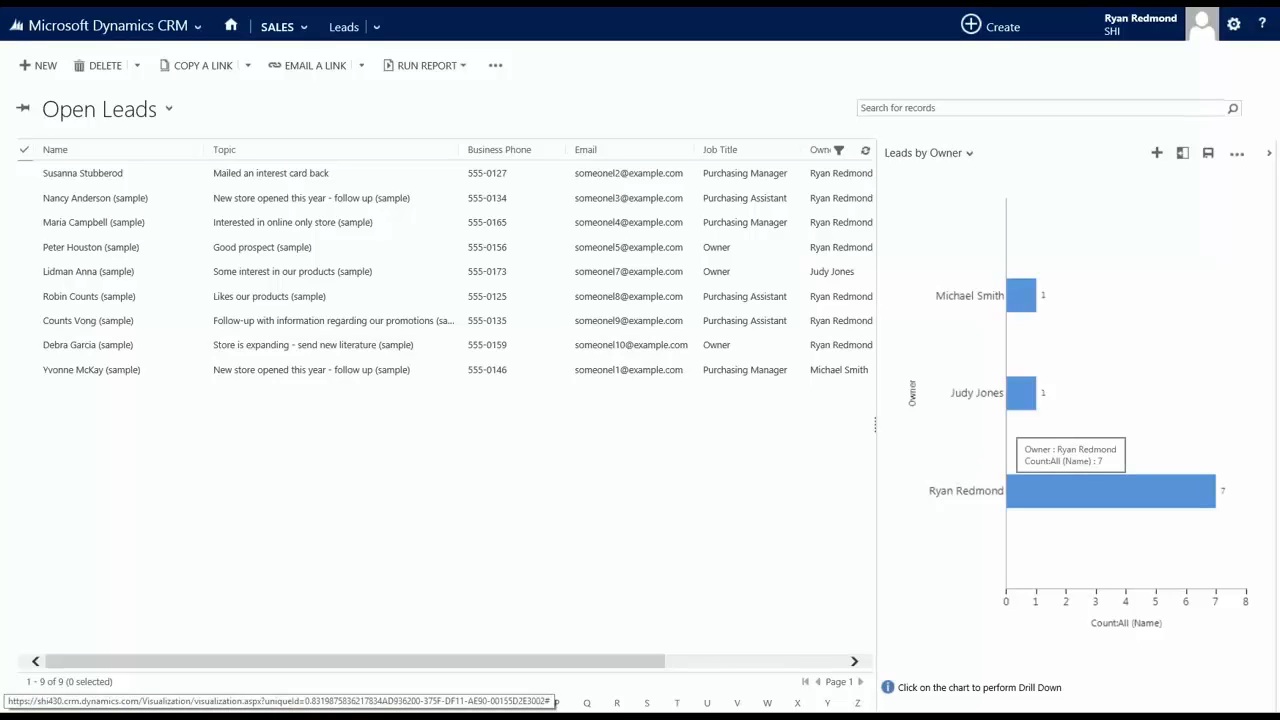
click(1071, 490)
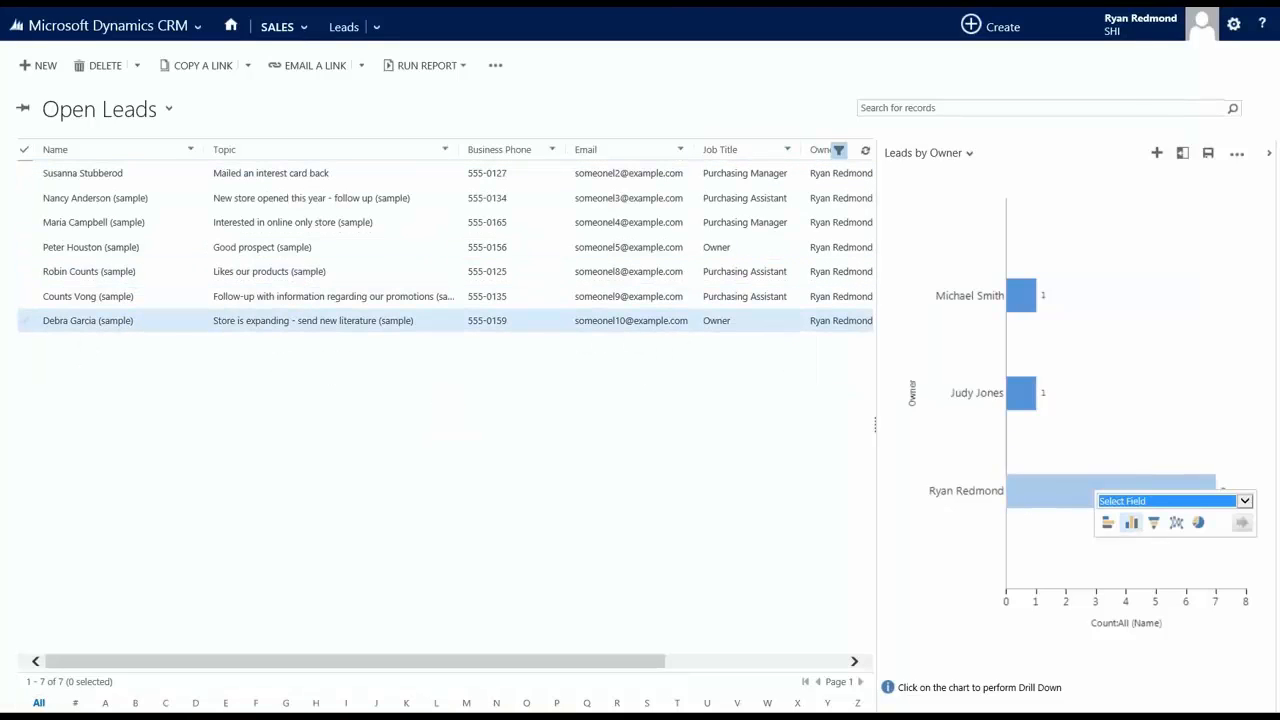
Step: Assign the "Interested in online only store", "Good prospect" and "Likes our products" leads to the owner shown first in the chart
click(25, 272)
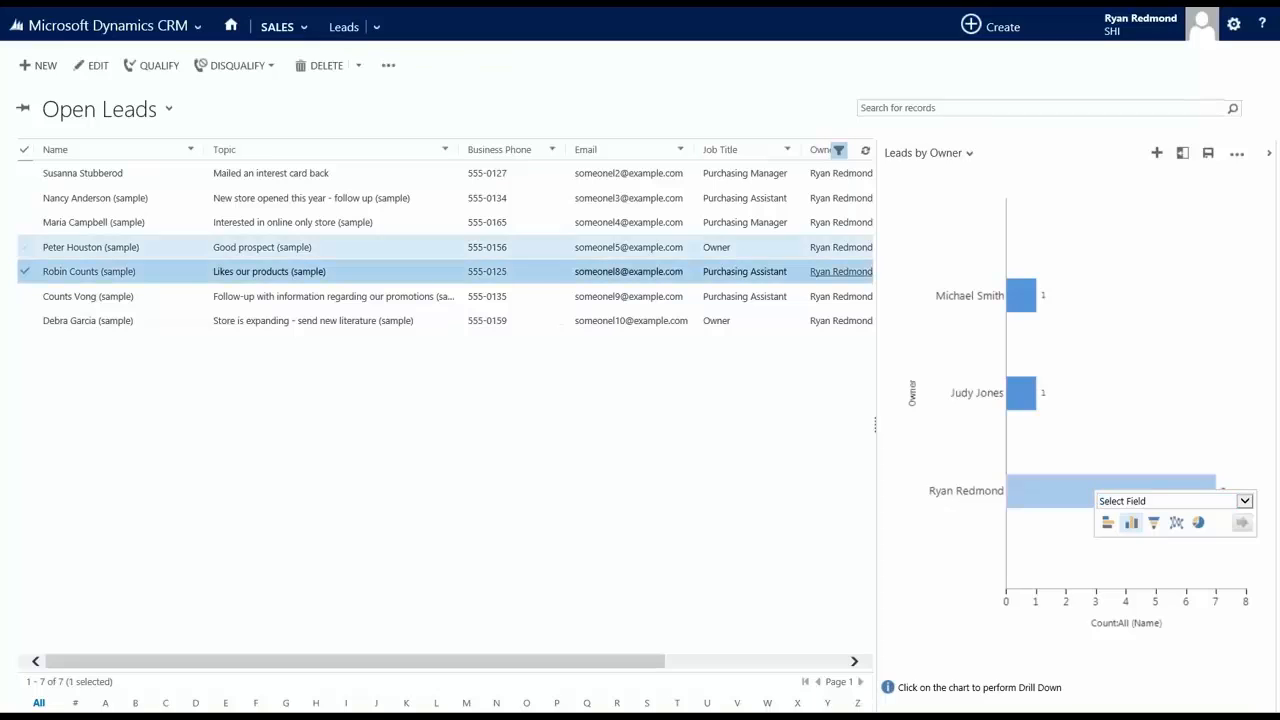
click(25, 247)
click(25, 223)
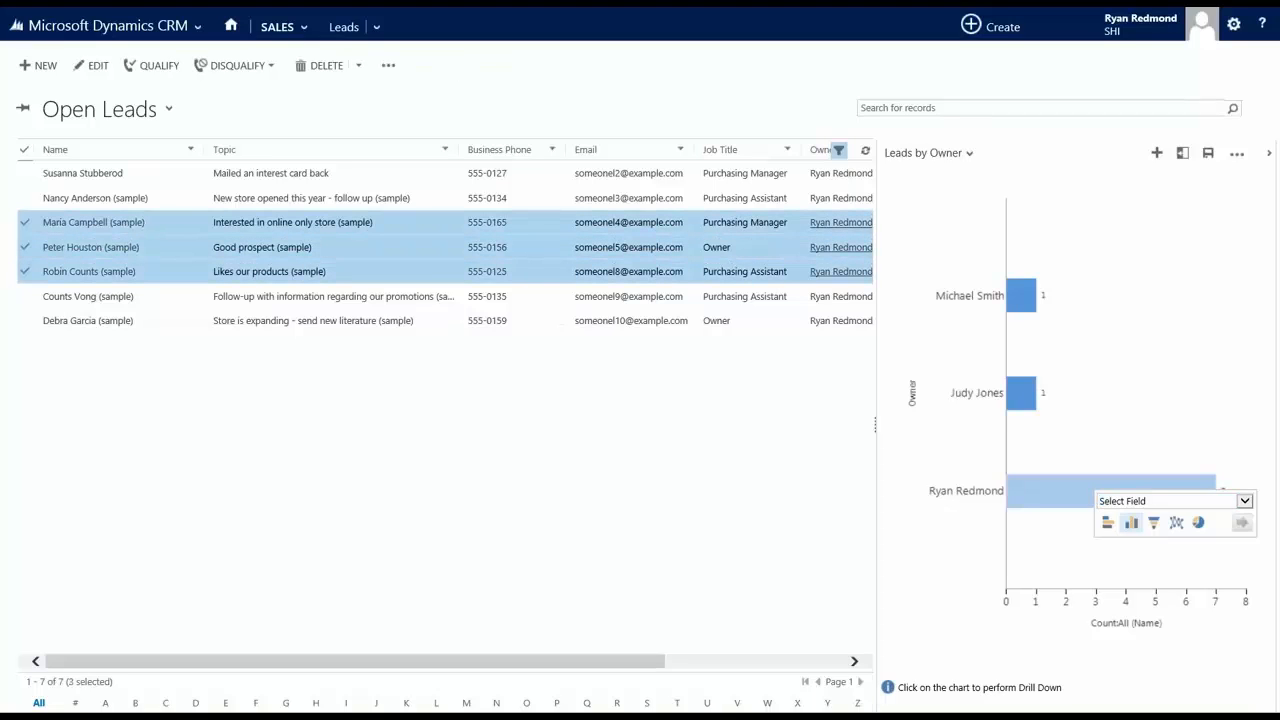
click(388, 65)
click(415, 160)
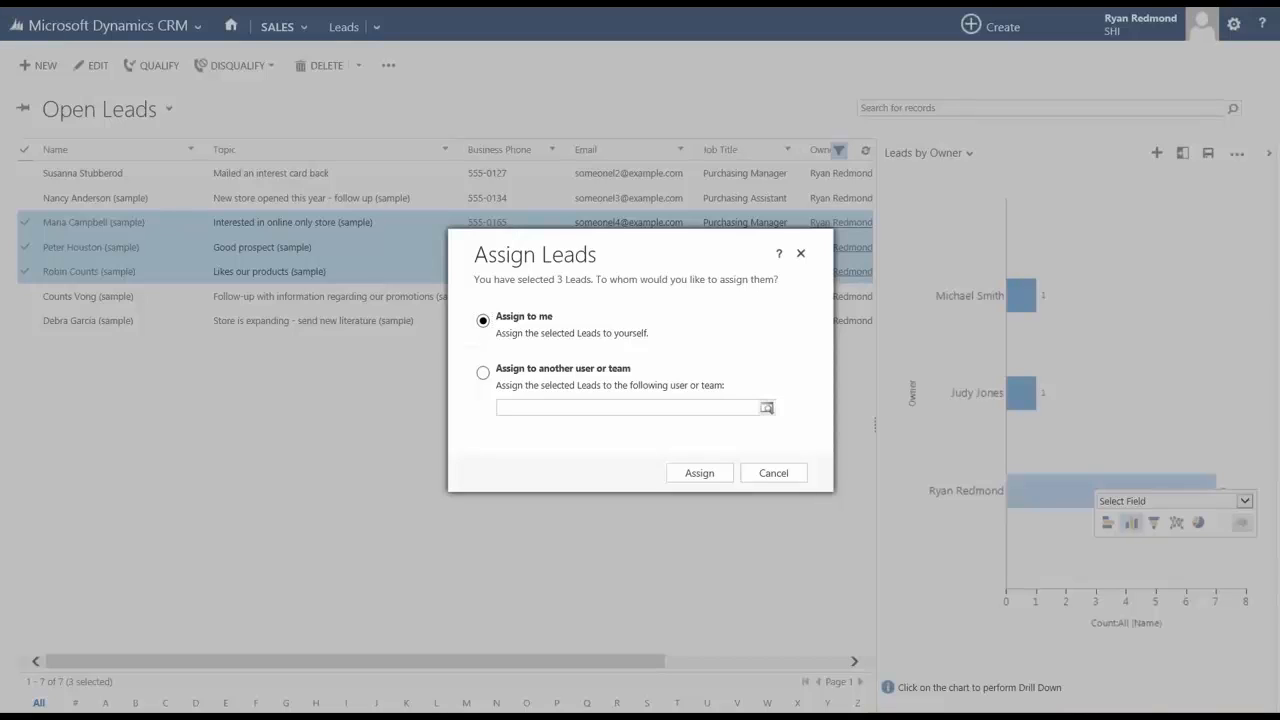
click(483, 373)
text(Mich)
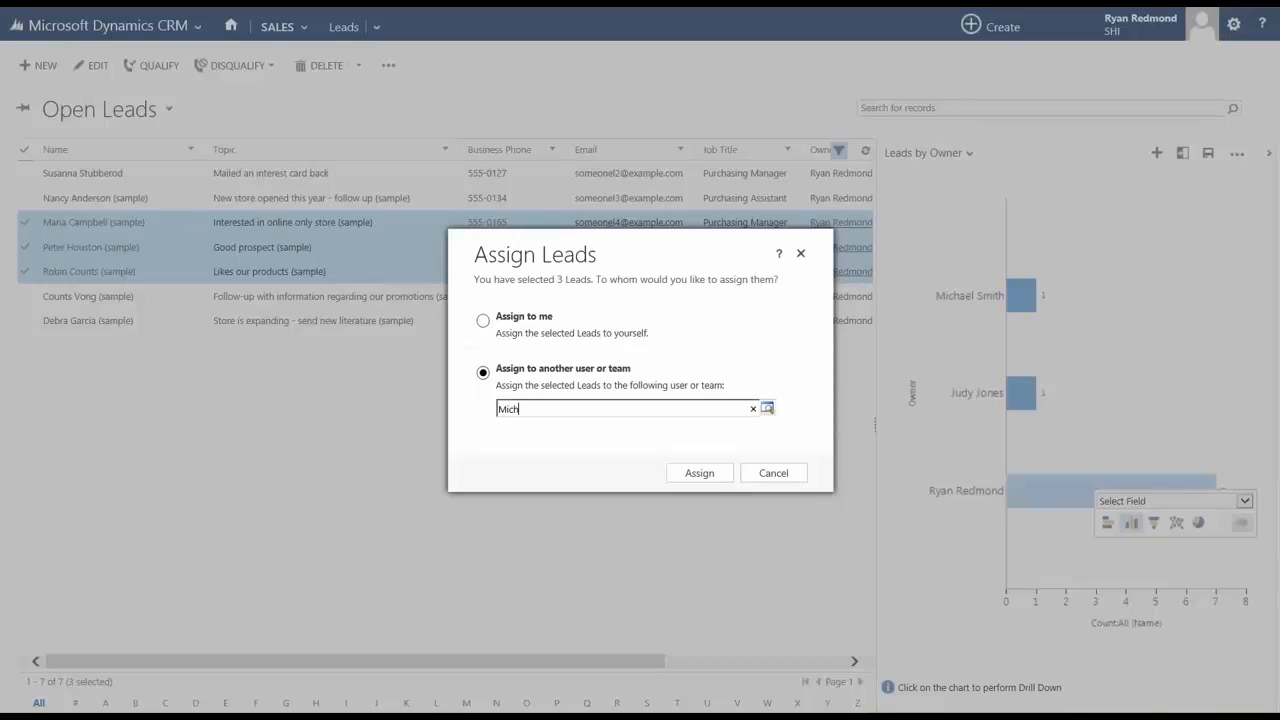
key(Return)
click(700, 473)
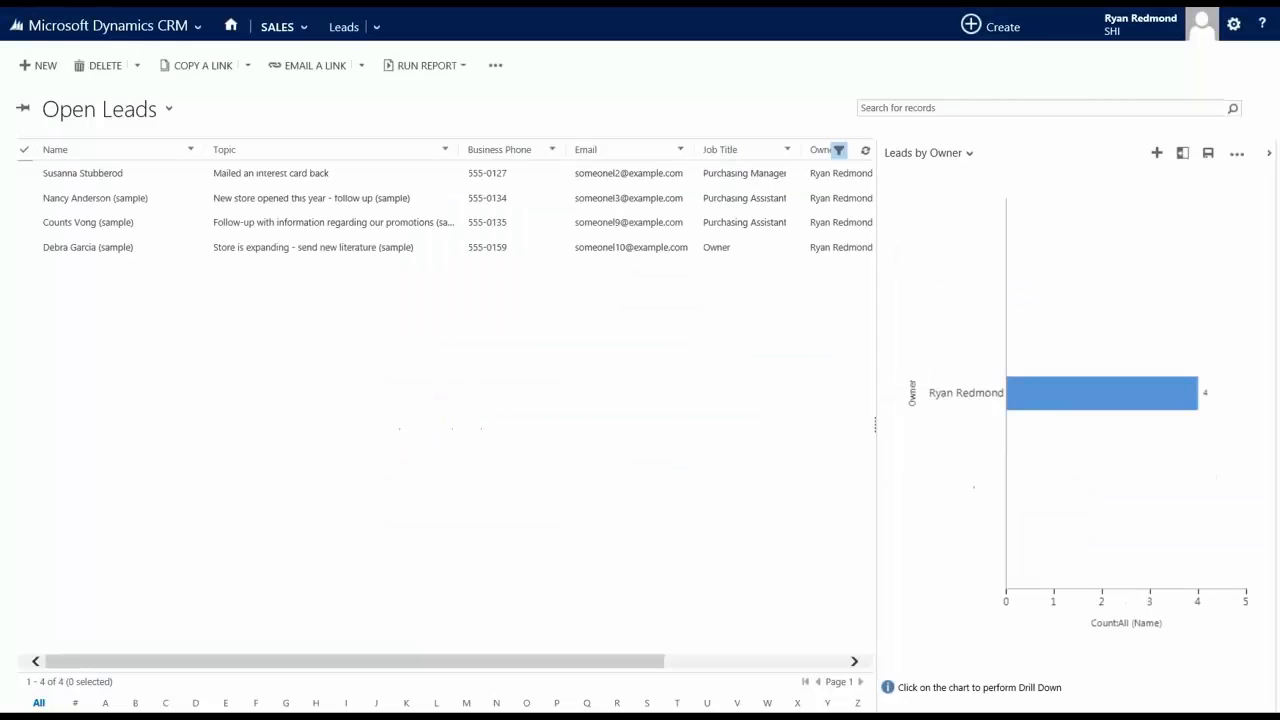
Step: Reload the unfiltered Open Leads view and open the lead with the topic "Interested in online only store (sample)"
click(168, 109)
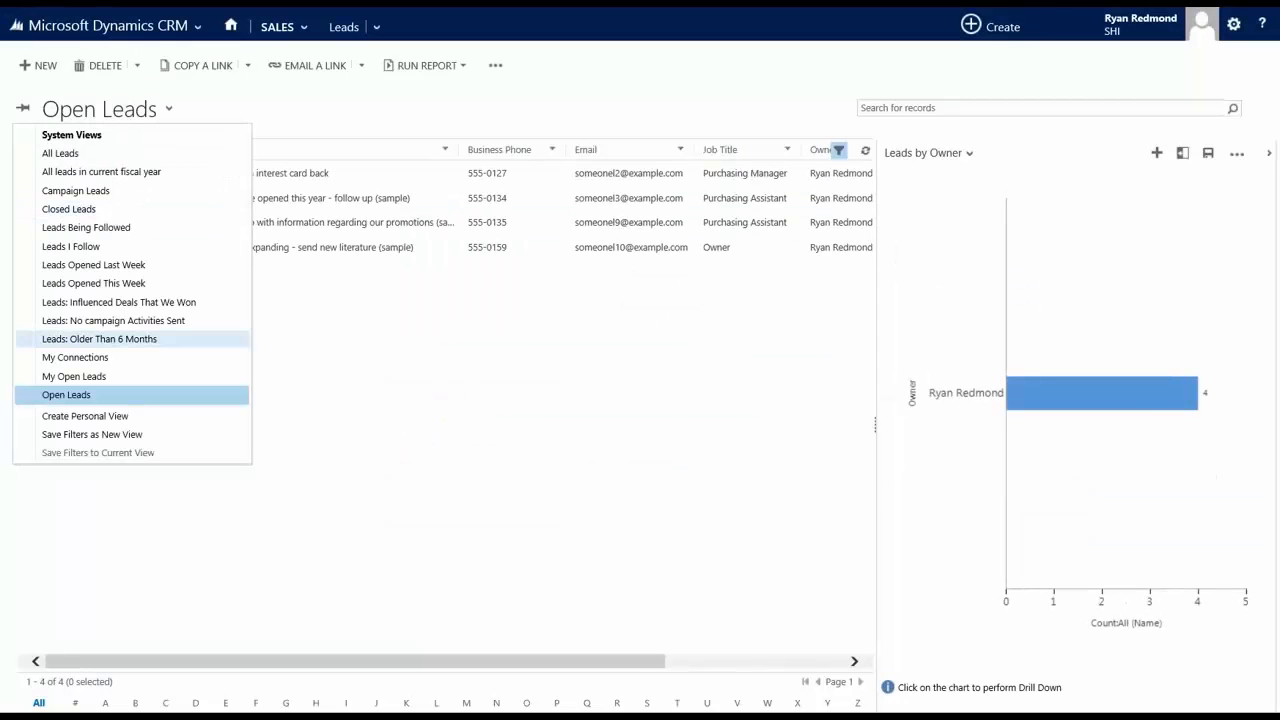
click(68, 395)
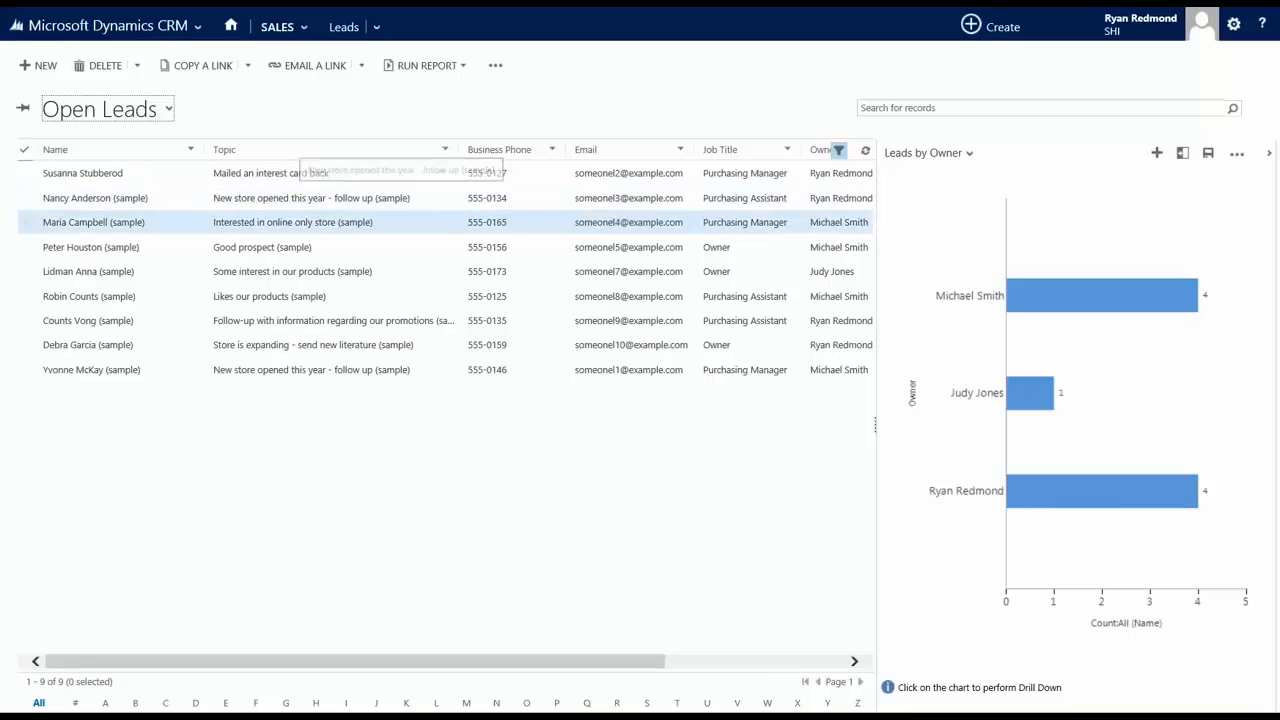
click(268, 223)
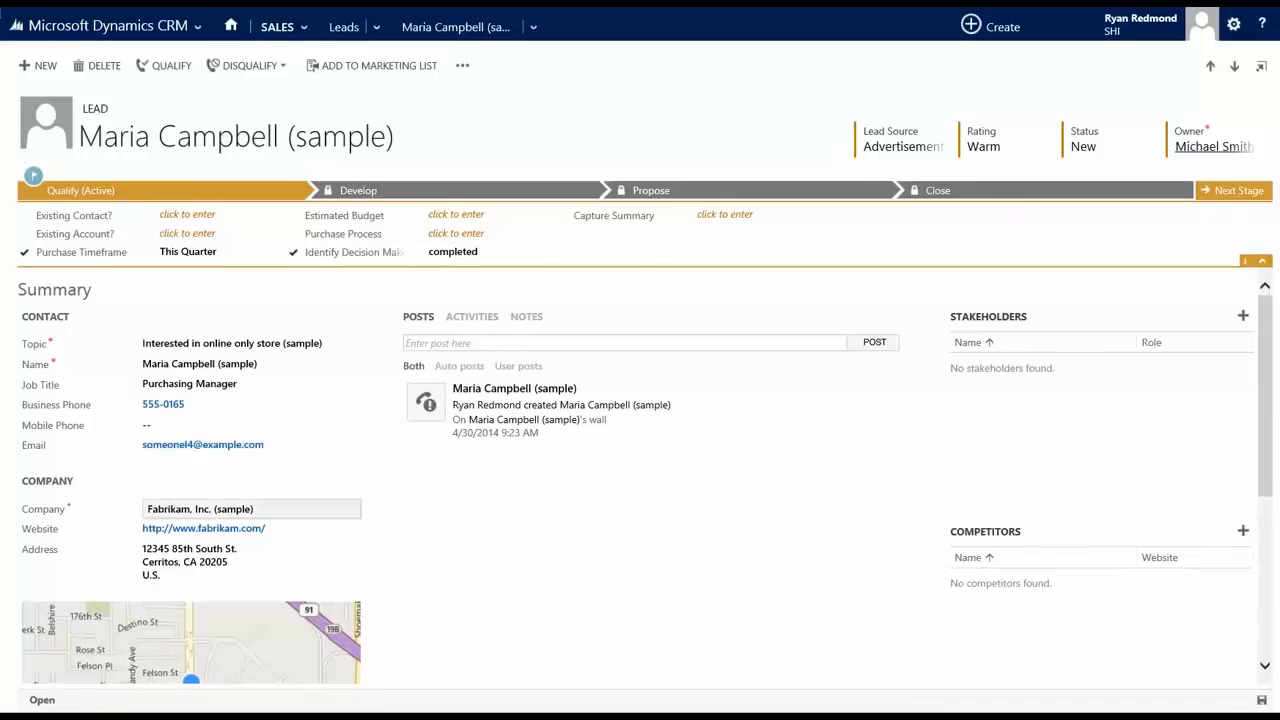
Step: Log an outgoing phone call with the lead, with the description "Here are the notes from my call"
click(205, 425)
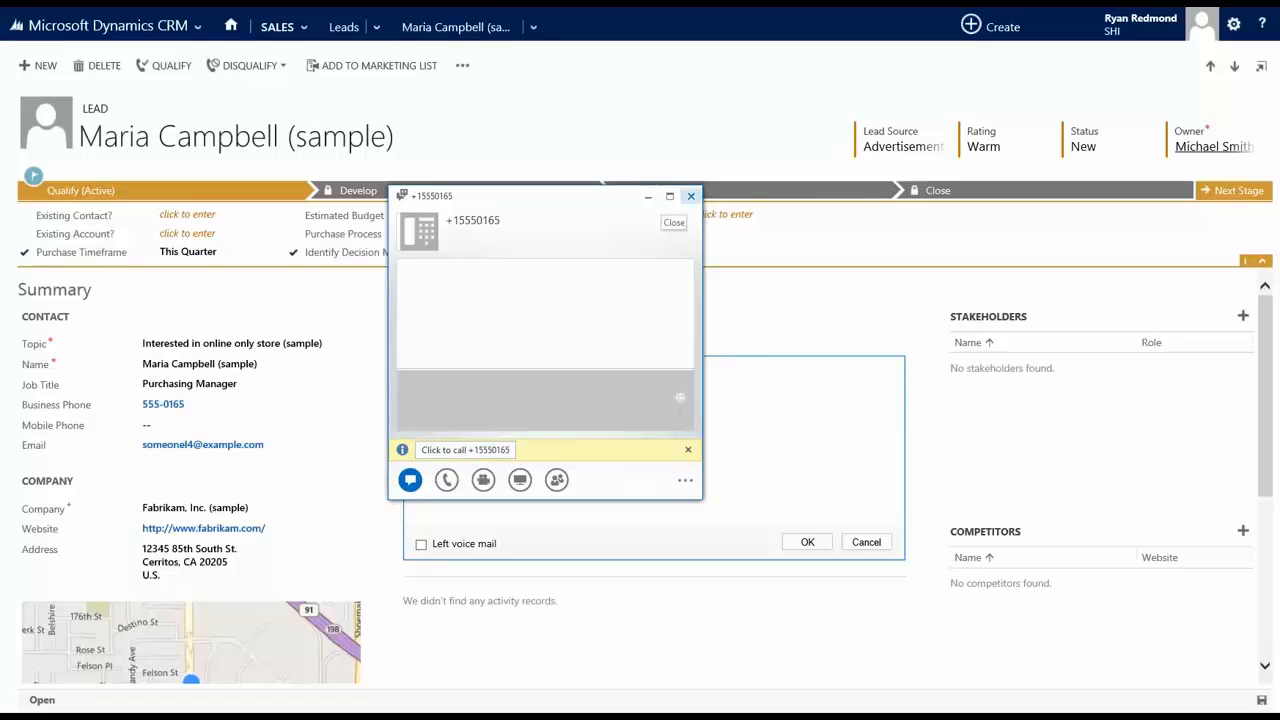
click(690, 196)
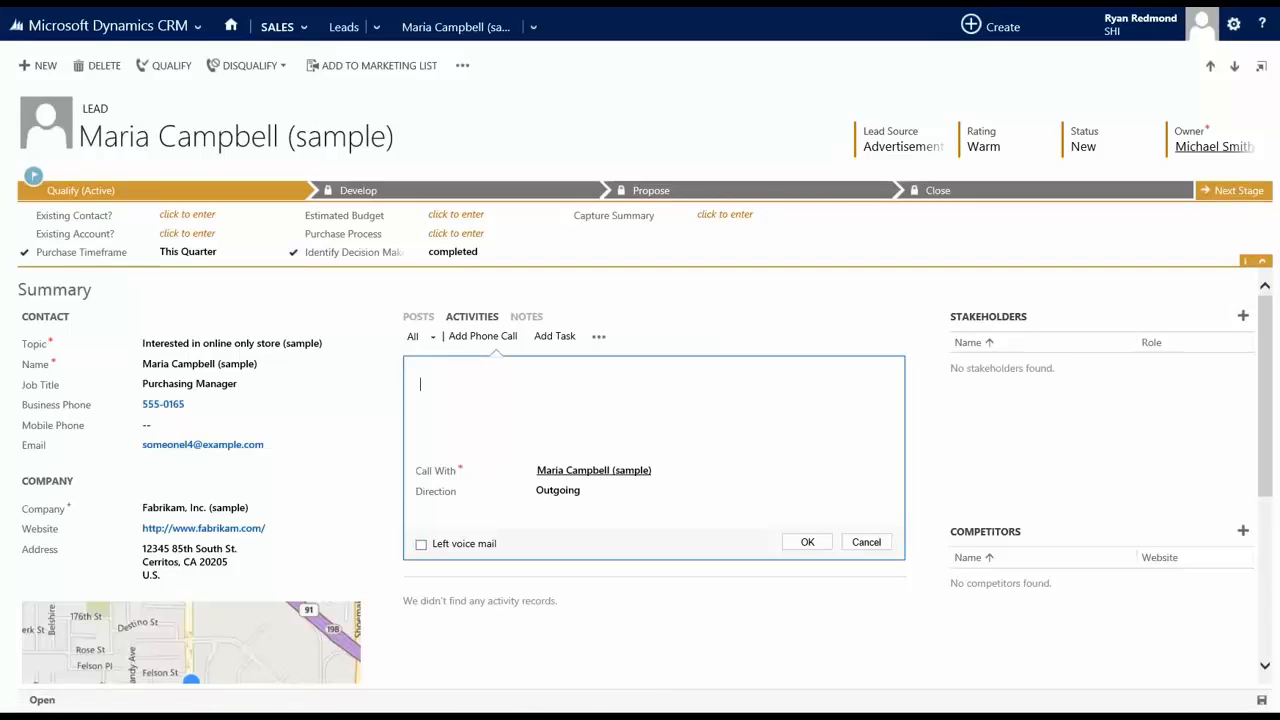
text(Here are the notes from my call)
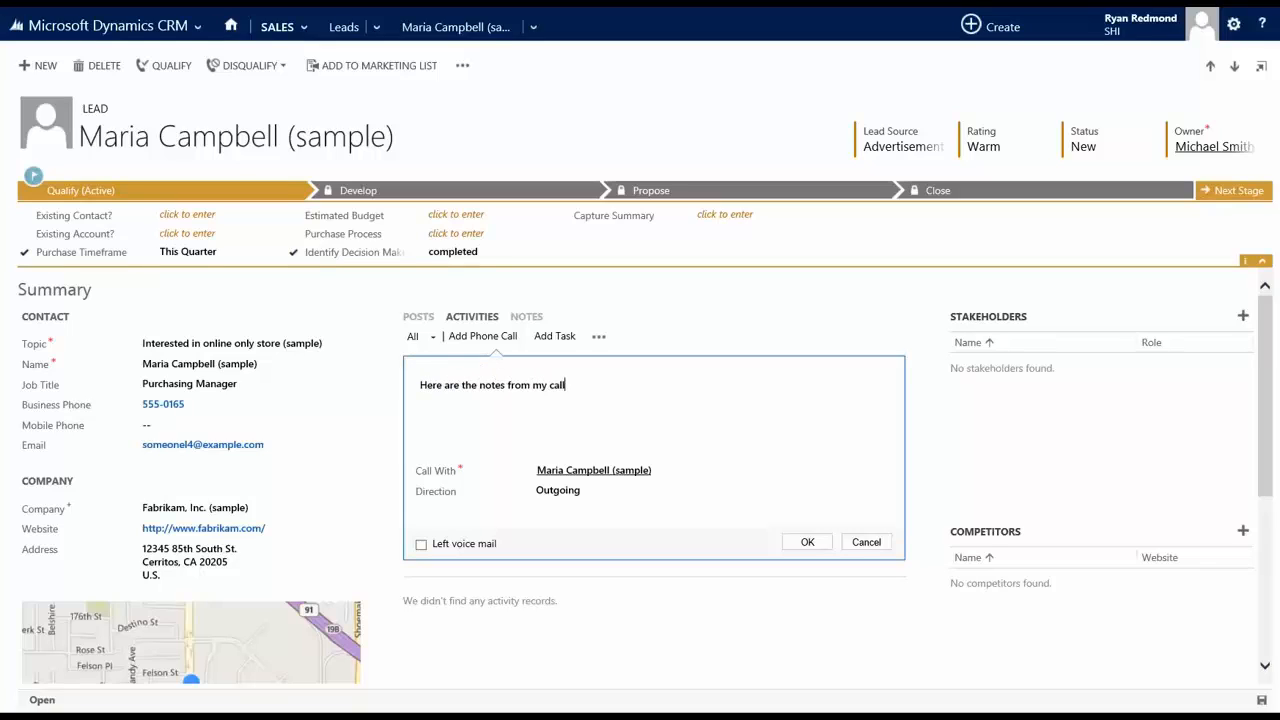
click(807, 542)
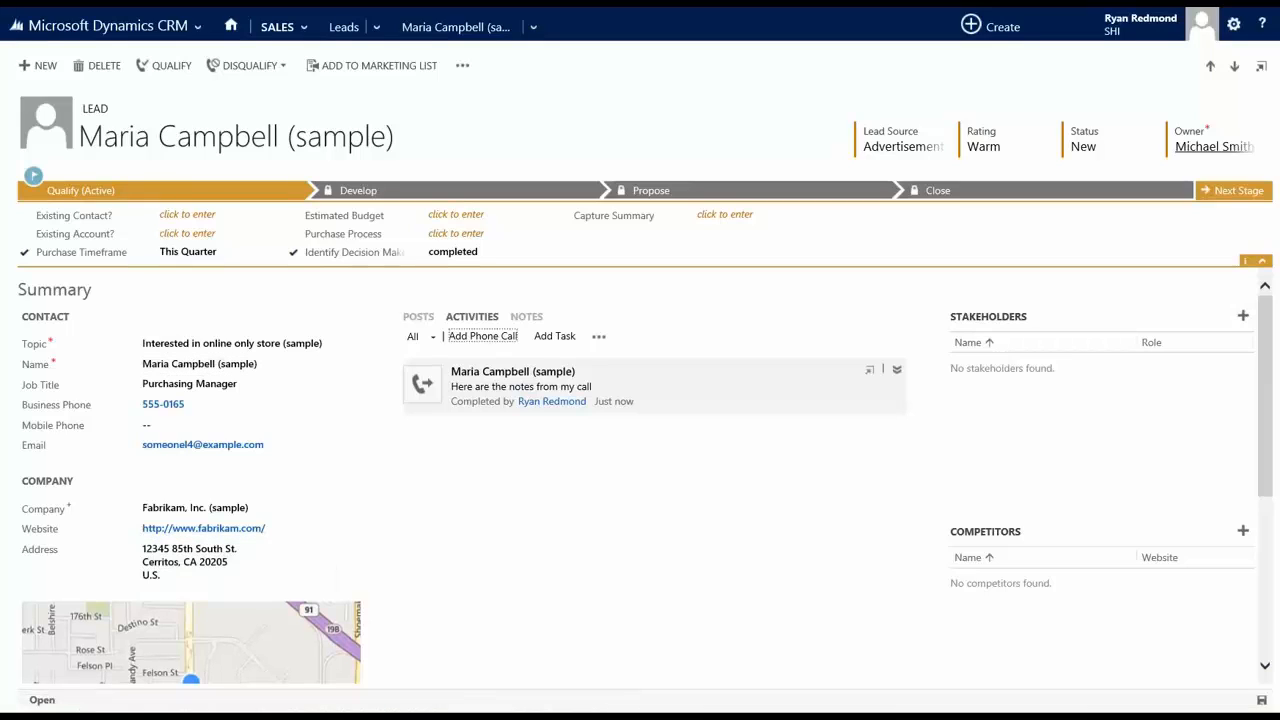
Step: Set the lead's status to Contacted and qualify the lead into an opportunity
click(1100, 147)
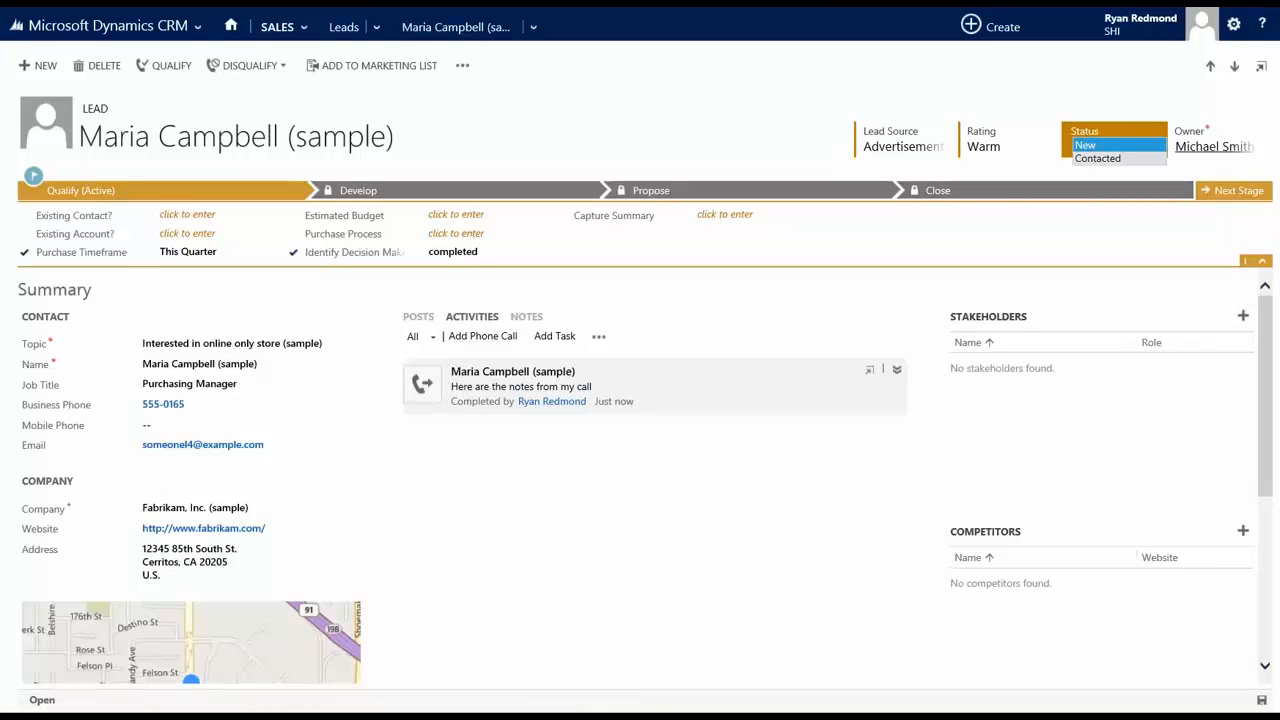
key(Down)
key(Return)
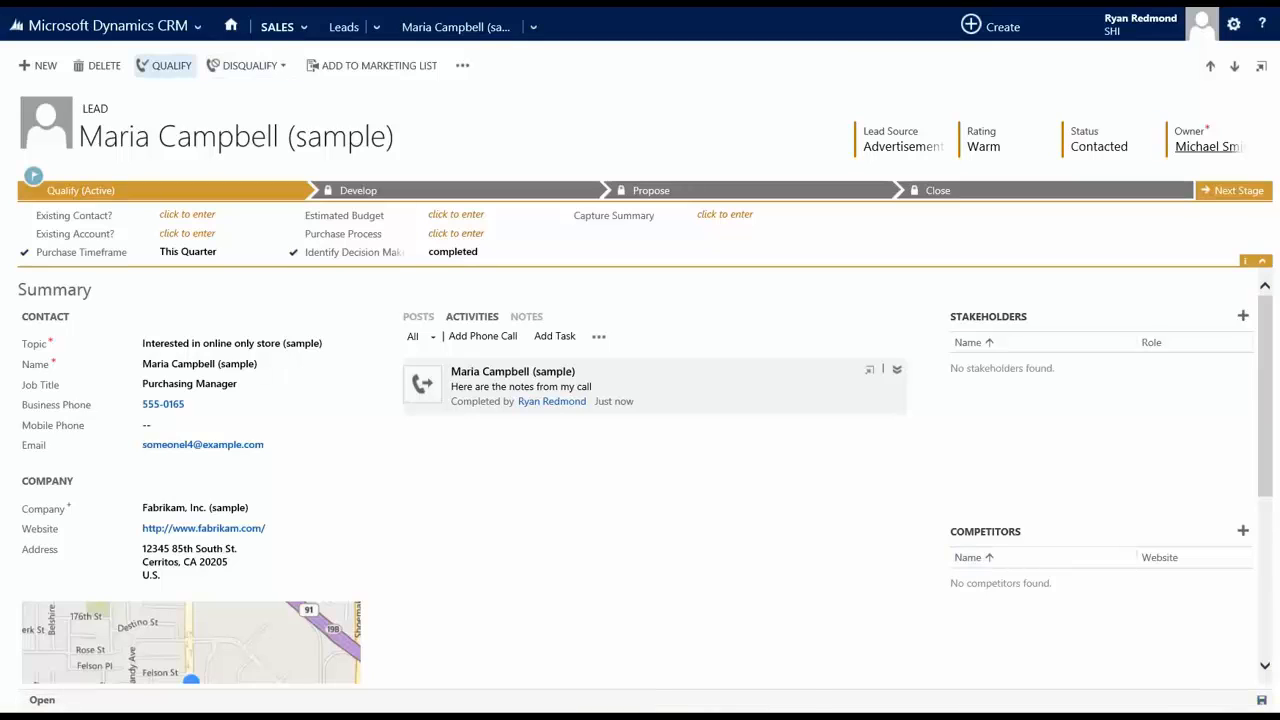
click(165, 65)
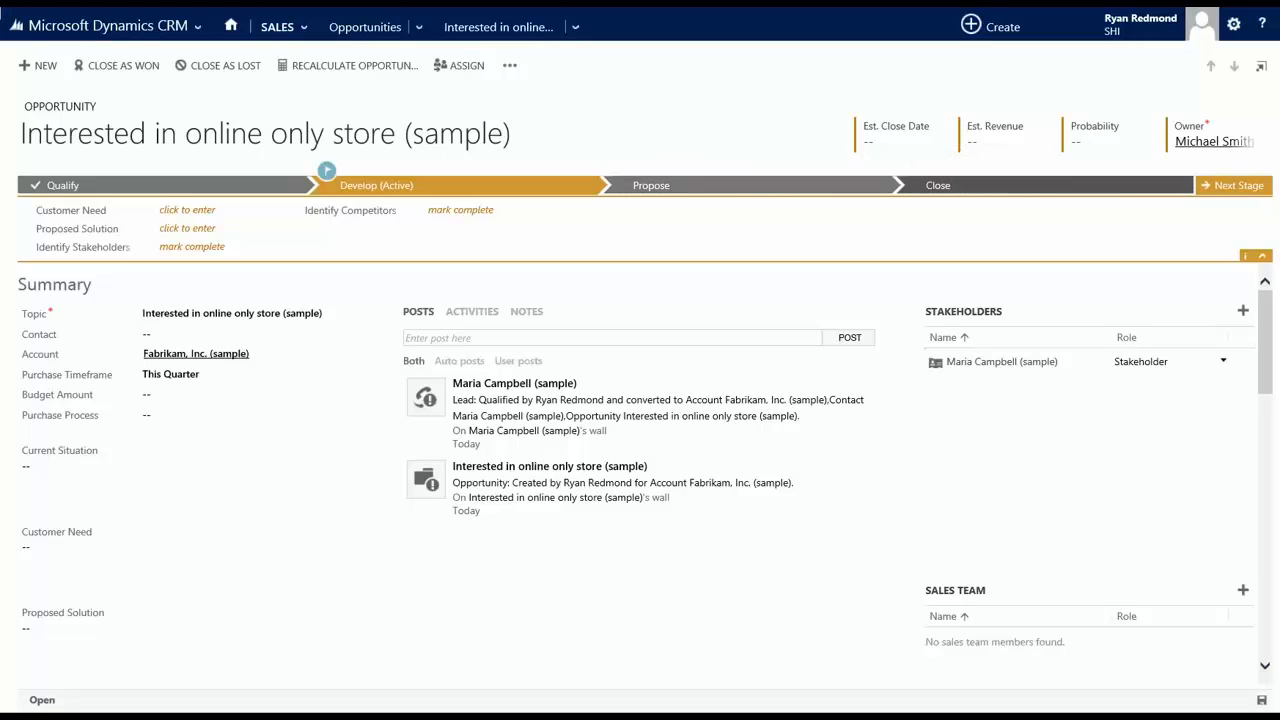
Step: Set the opportunity's estimated close date to 5/31/2014
click(896, 141)
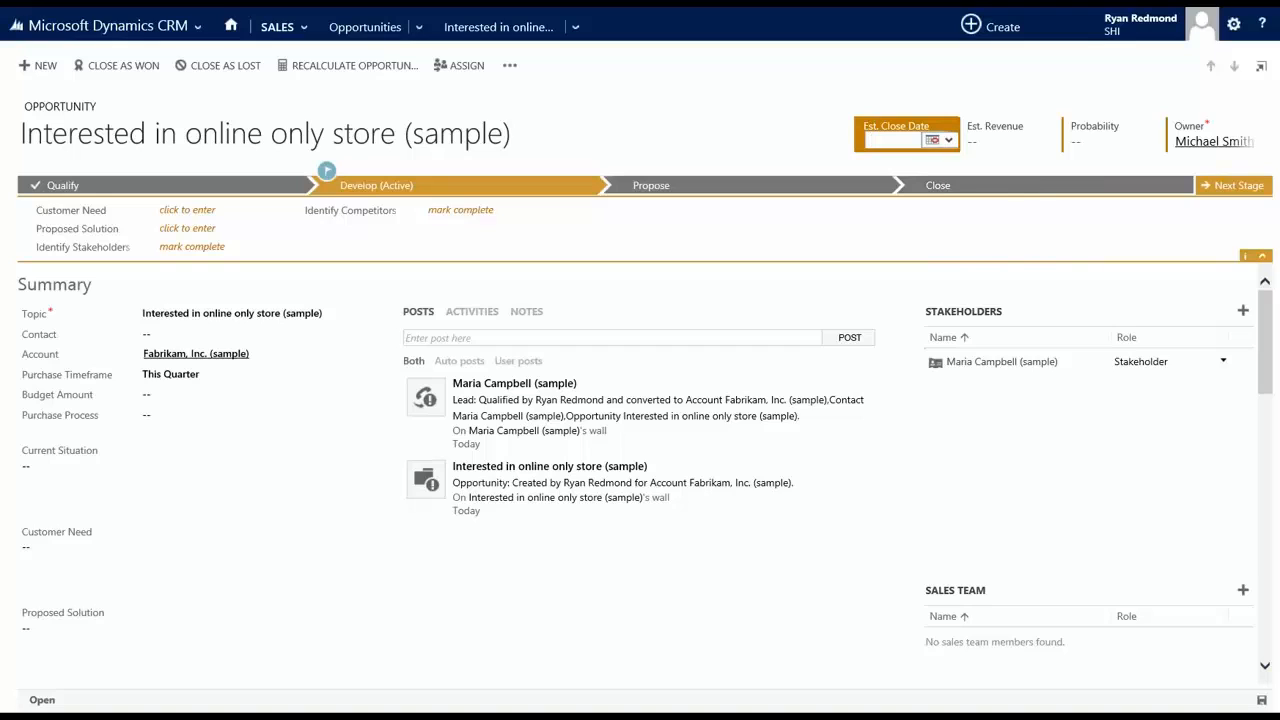
click(932, 140)
click(1037, 276)
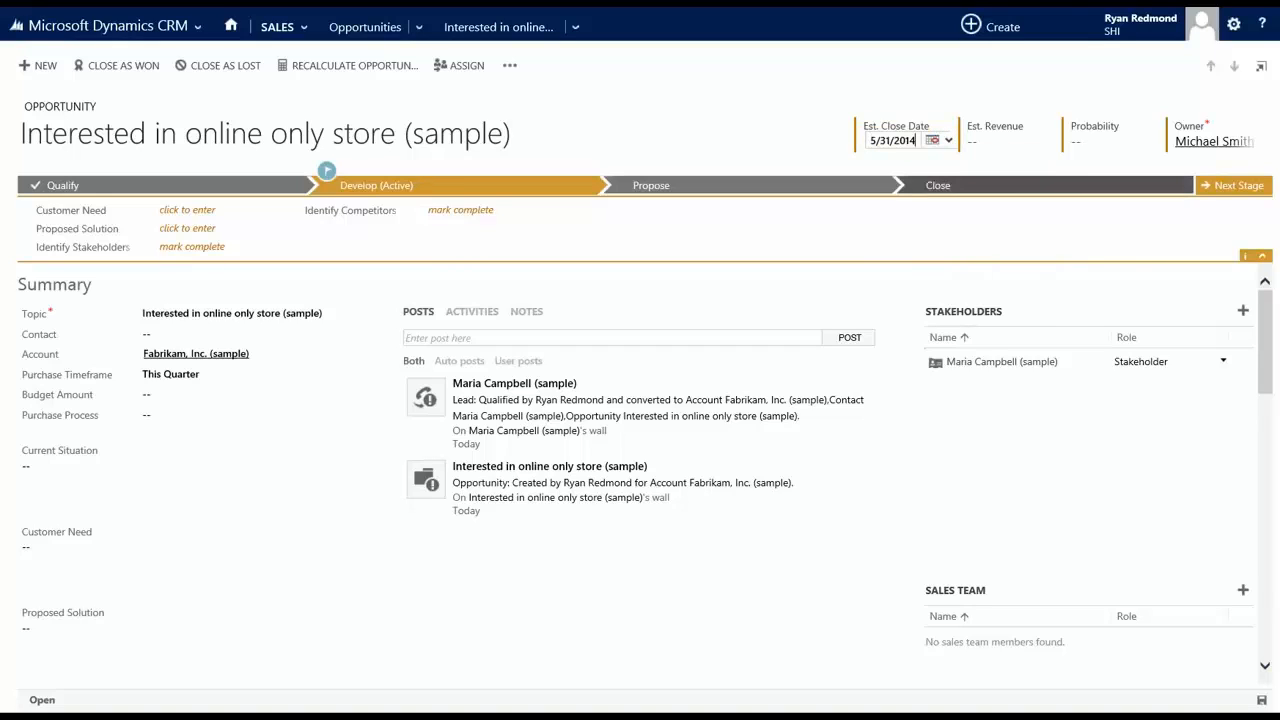
Step: Set the opportunity's estimated revenue to $30,000.00 and its probability to 25
click(996, 141)
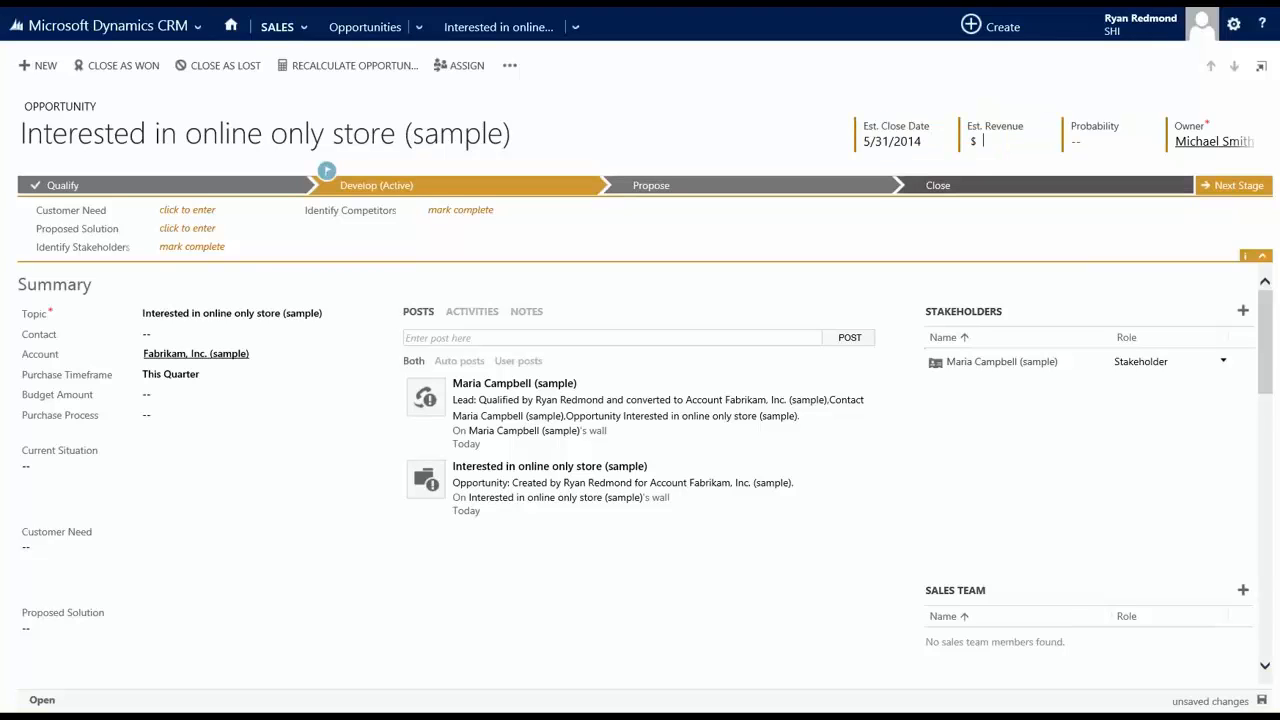
text(30,0)
text(000)
key(Return)
click(1114, 141)
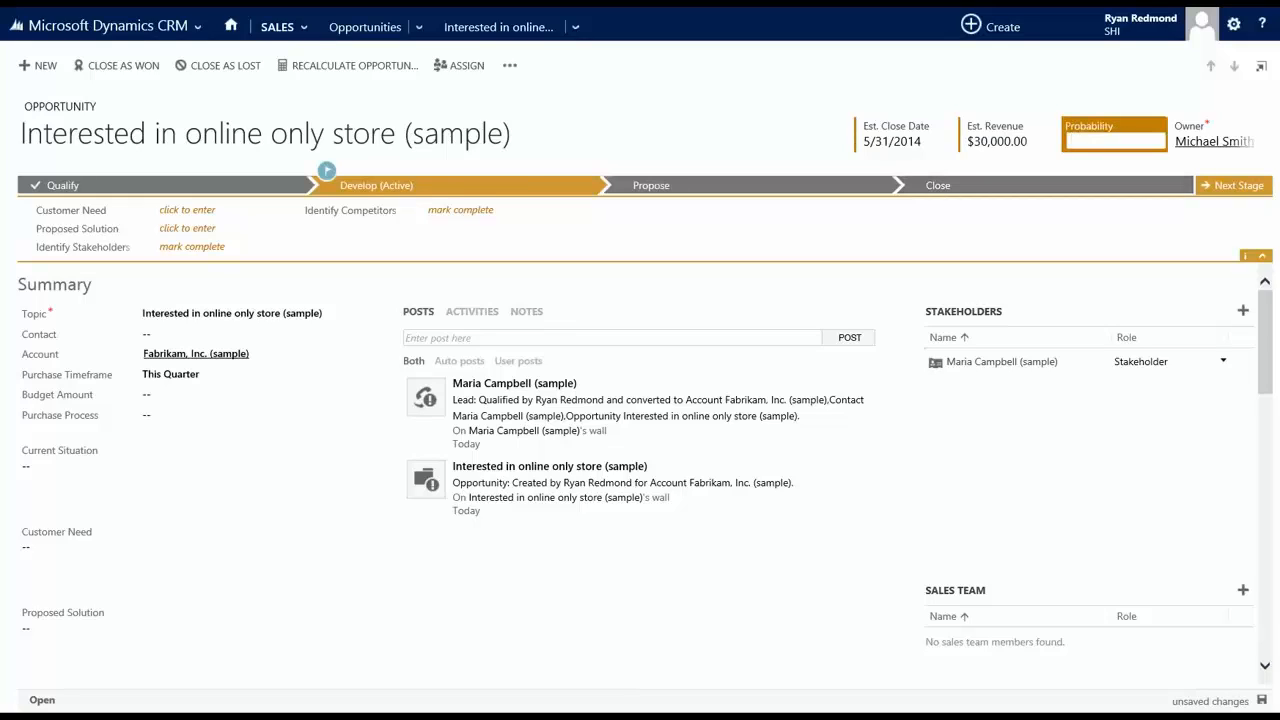
text(25)
key(Tab)
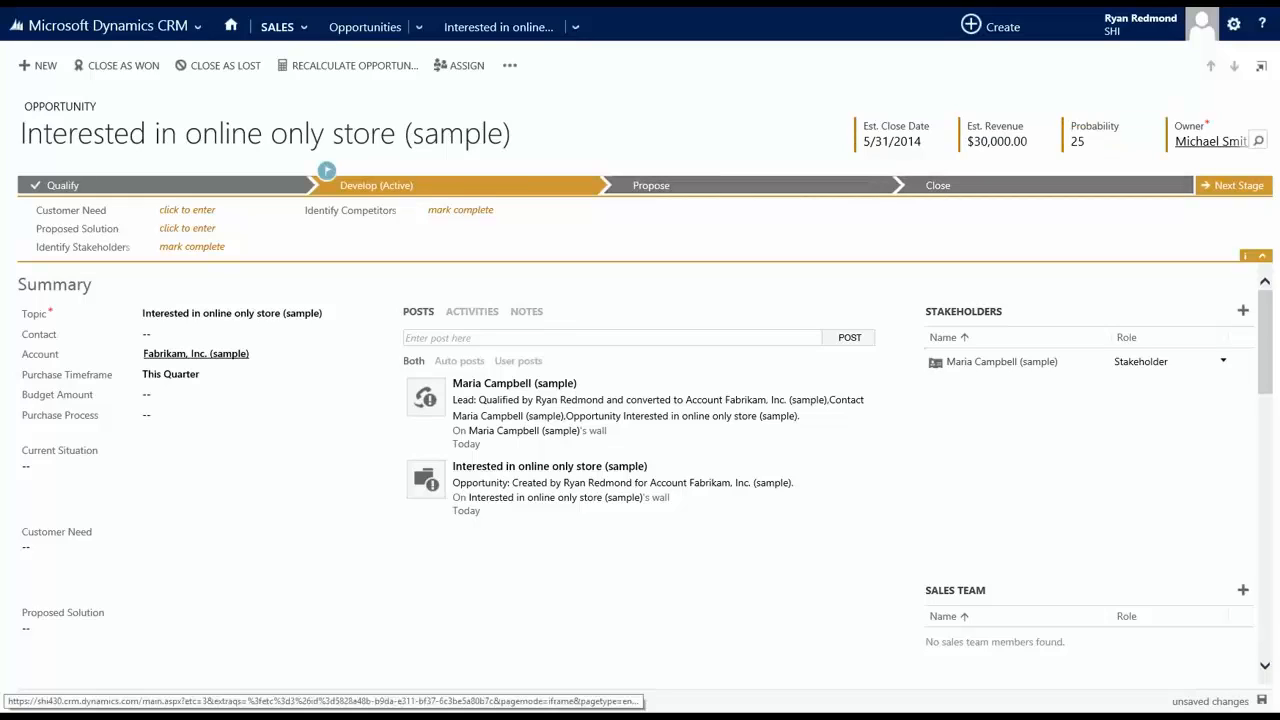
Step: Set the opportunity's contact to the person listed as its stakeholder and save the record
key(Tab)
key(Tab)
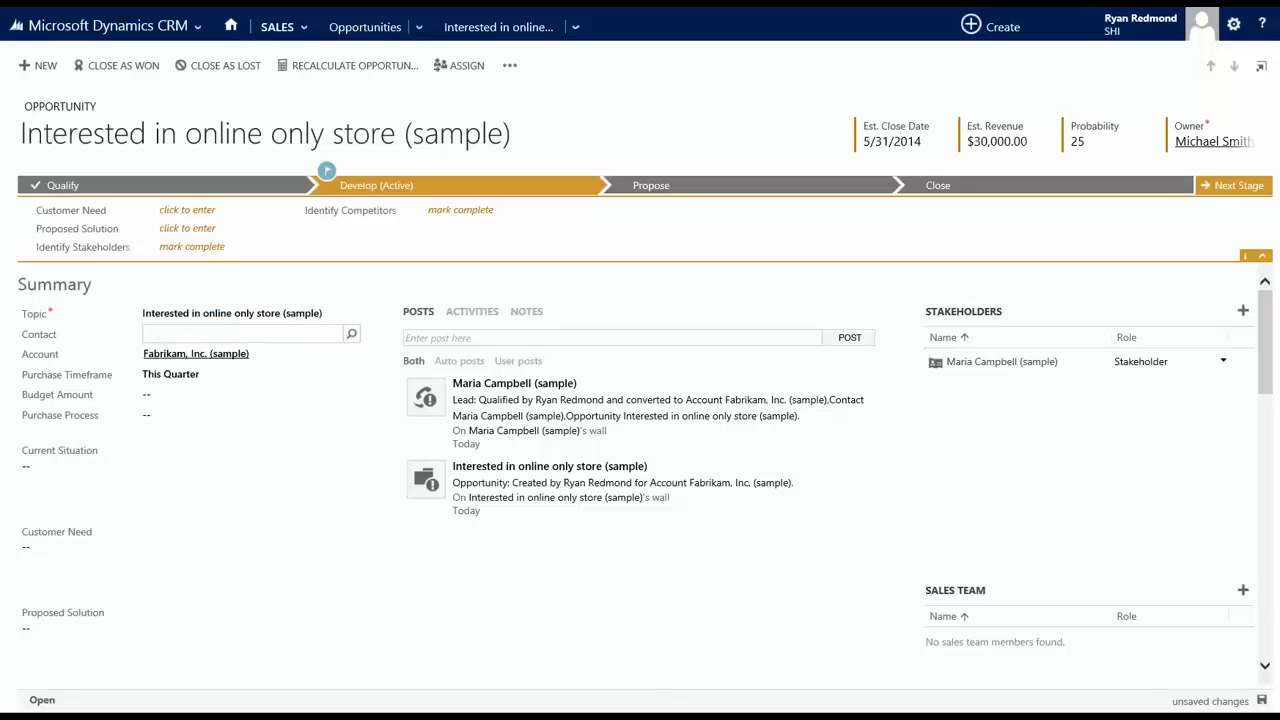
text(mar)
key(Tab)
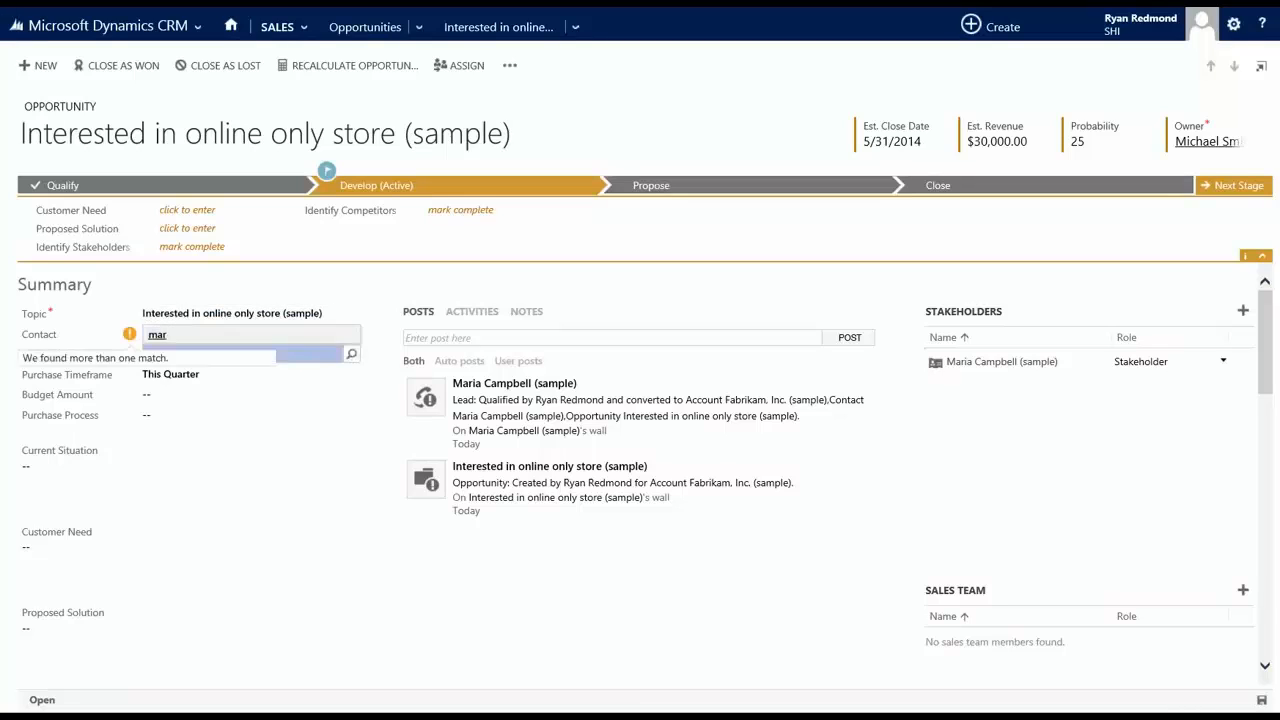
key(Return)
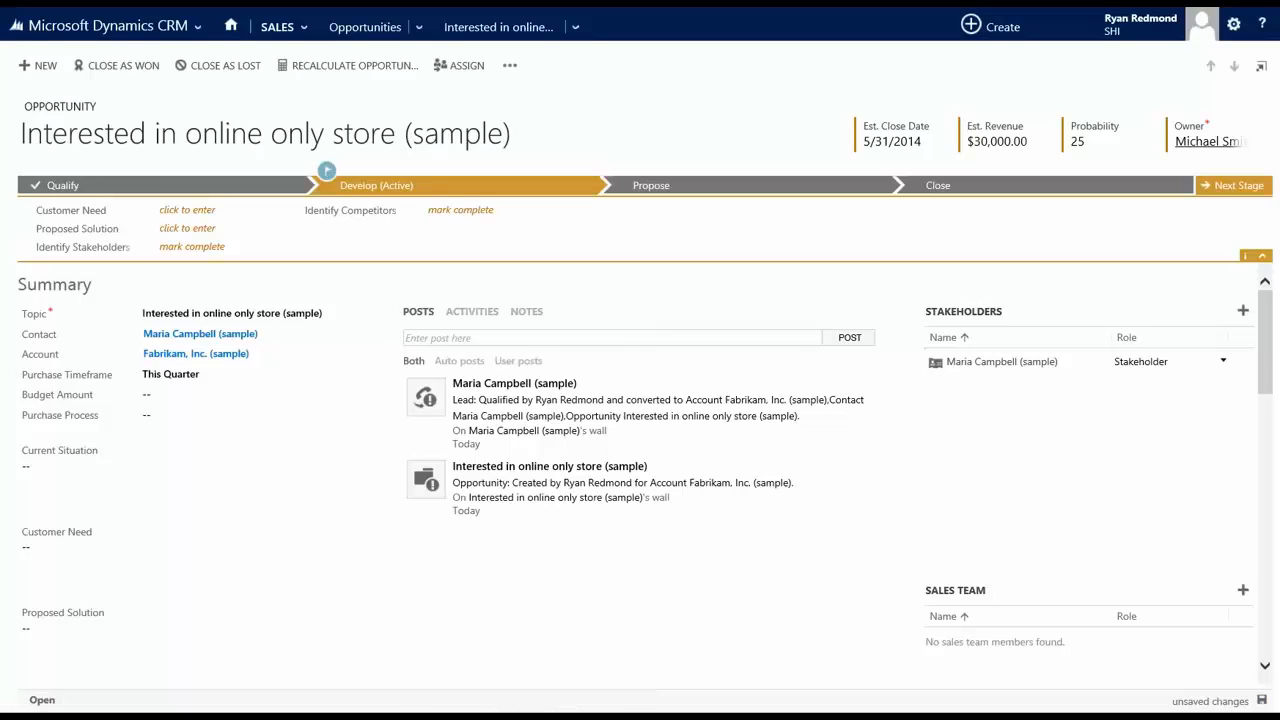
click(1262, 700)
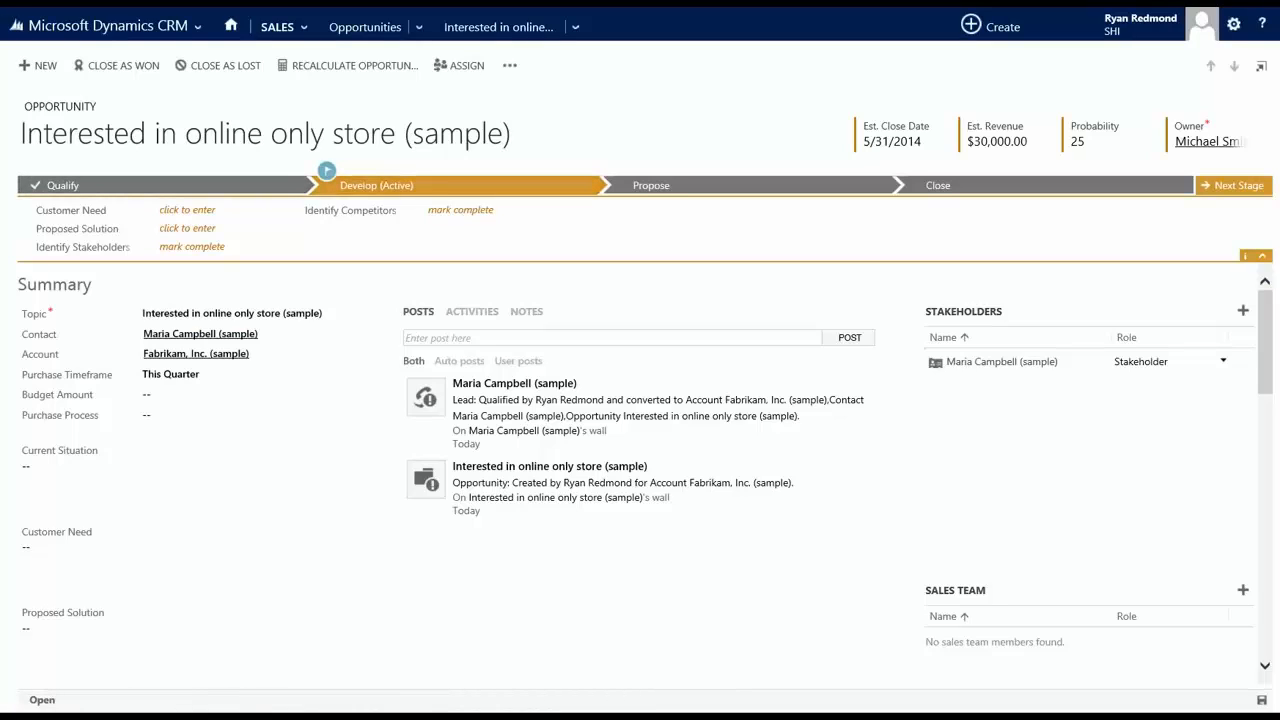
Step: Advance the opportunity from the Develop stage through Propose to the Close stage of the sales process
click(1233, 186)
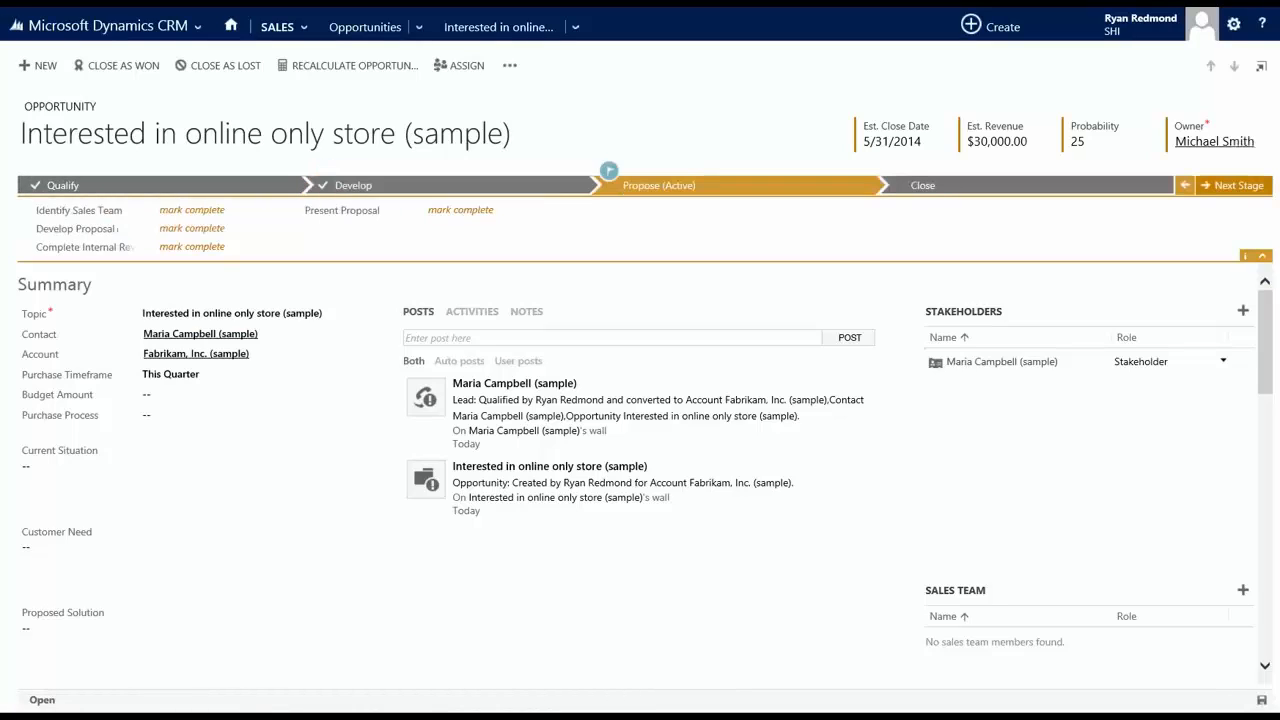
click(1233, 186)
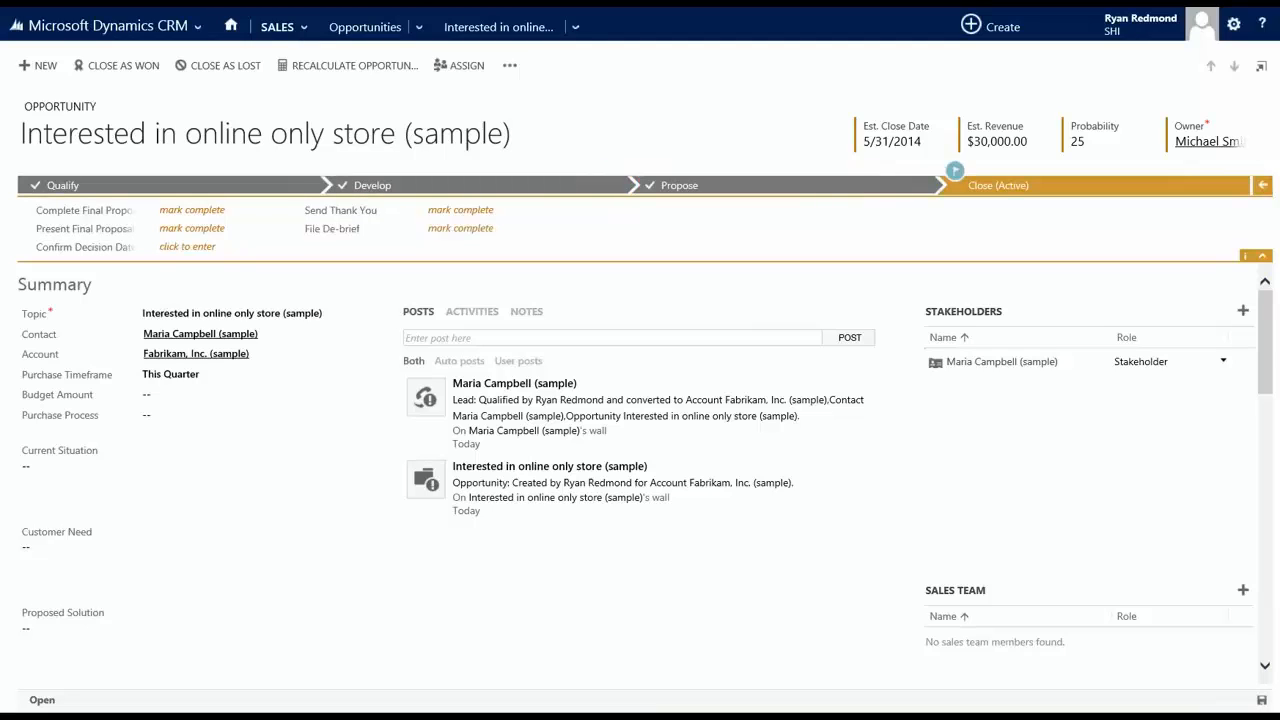
Step: Open the opportunity "6 orders of Product SKU JJ202 (sample)" from the opportunities list and open its form in the form editor
click(365, 27)
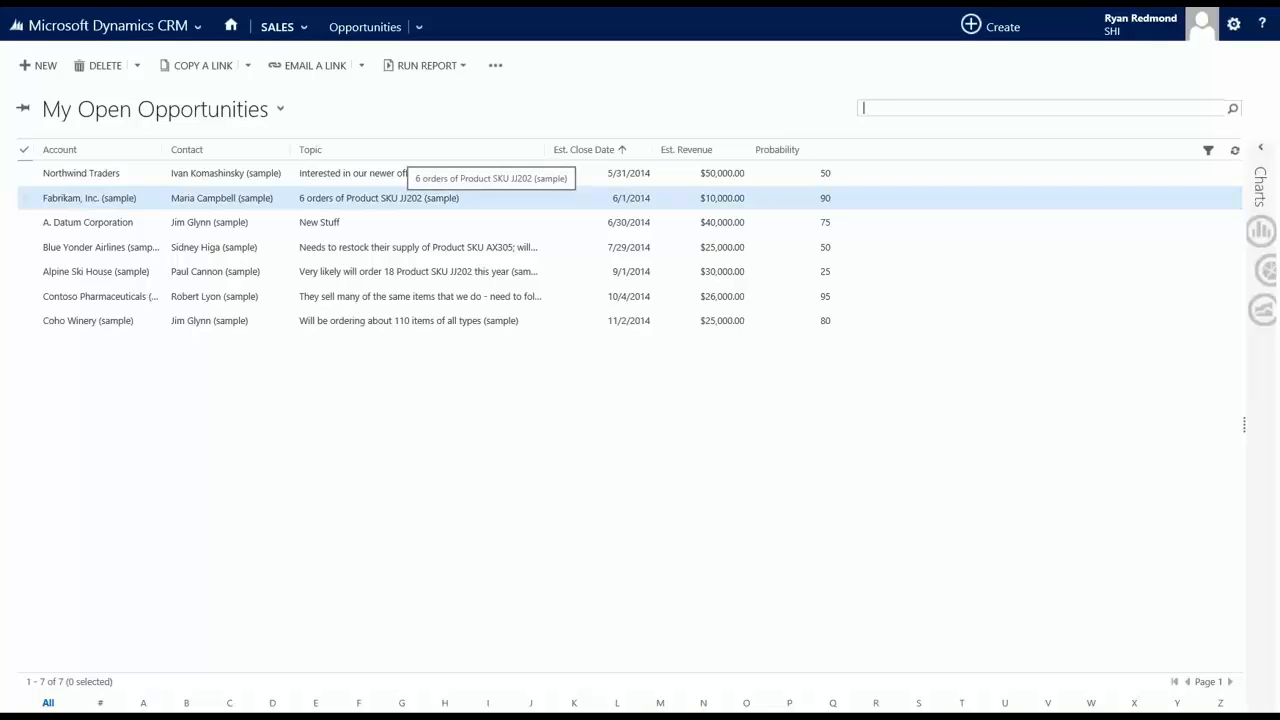
double_click(410, 198)
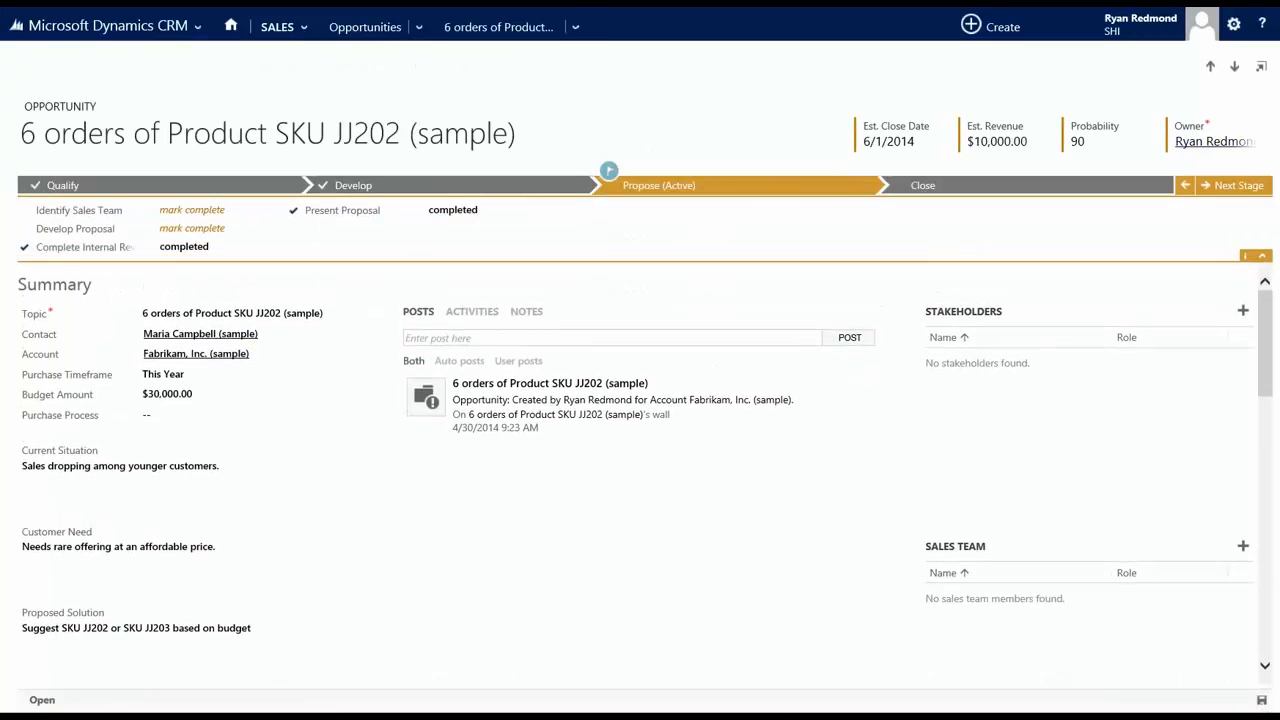
click(575, 27)
key(F5)
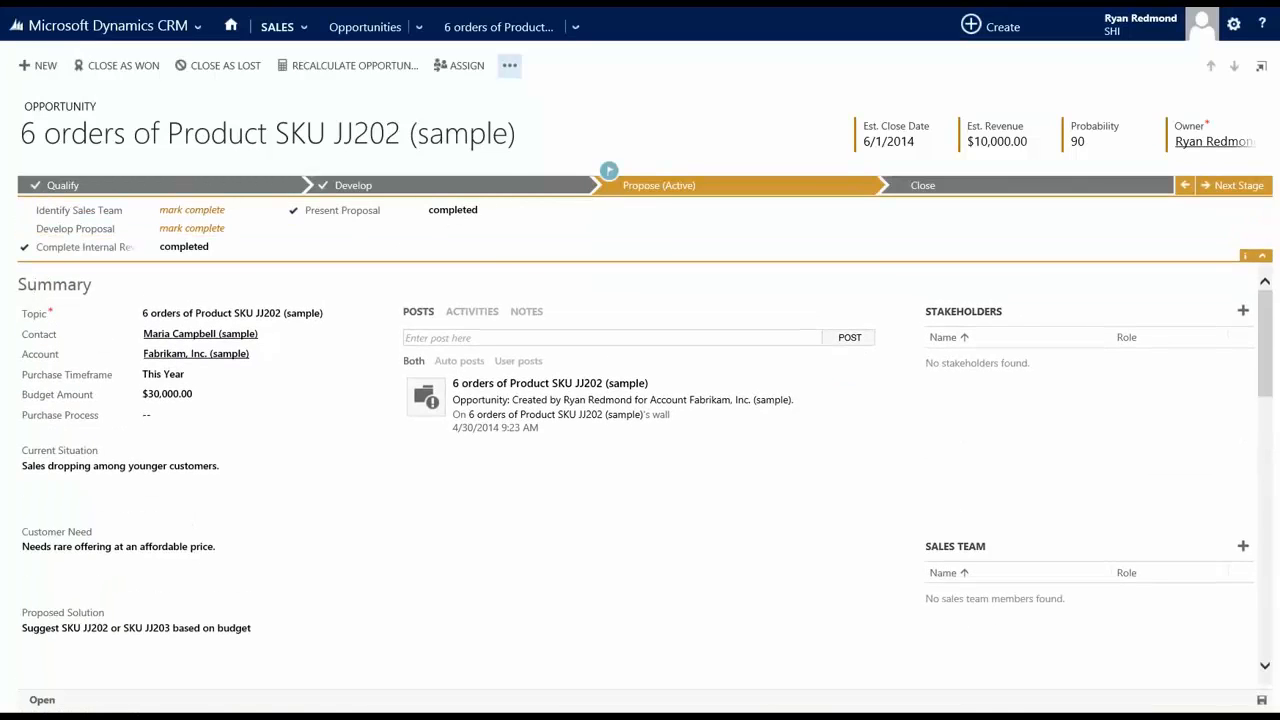
click(509, 65)
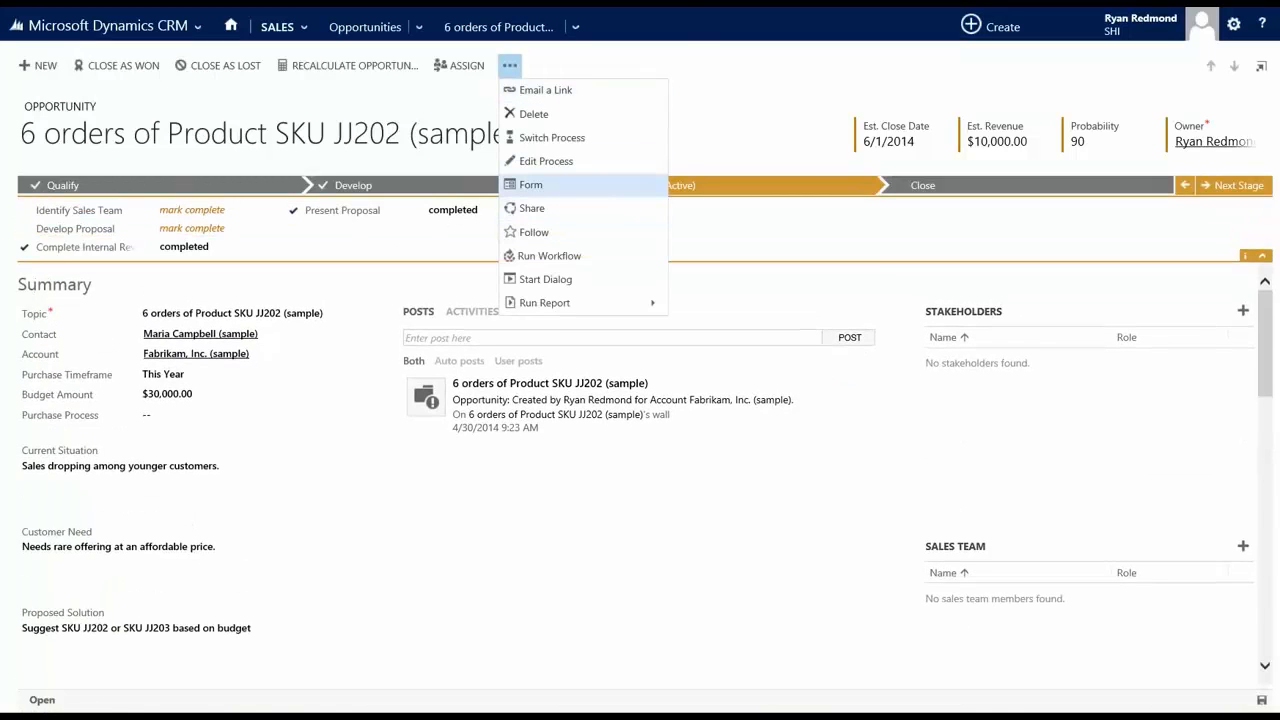
click(509, 66)
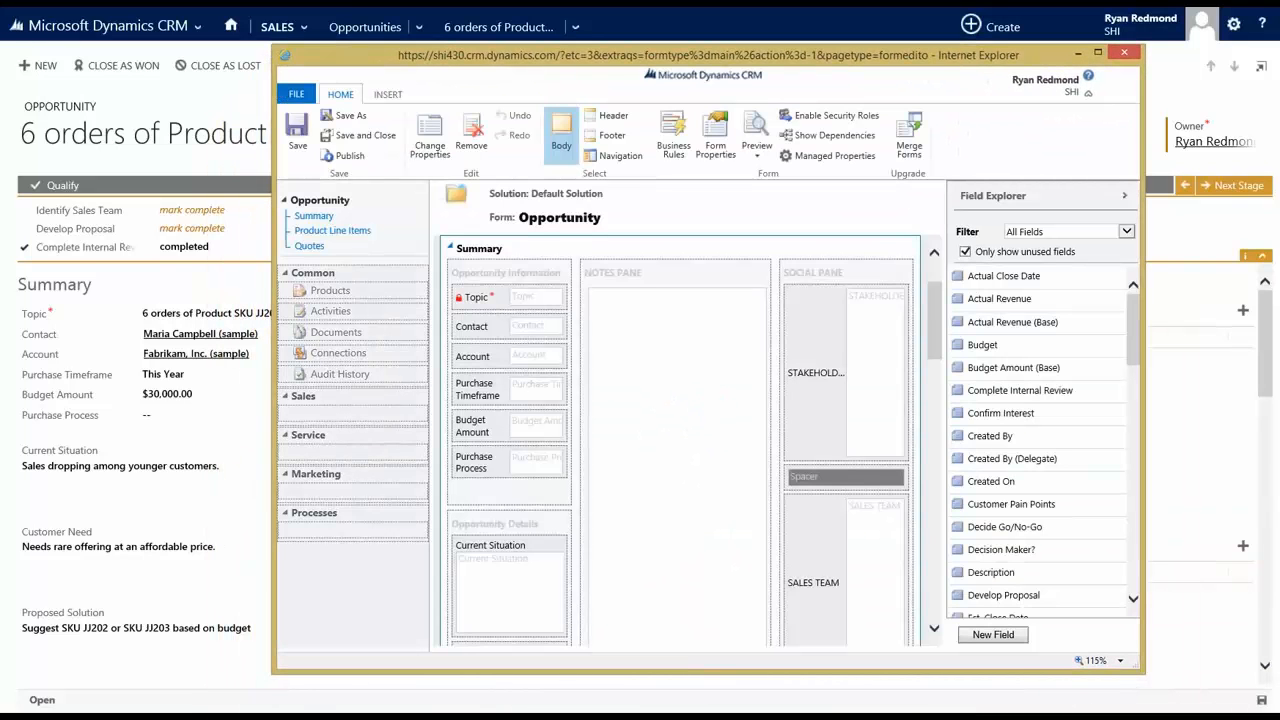
Step: Add the unused Need field below Purchase Process in the form's Opportunity Information section and publish the customization
mouse_move(813, 582)
mouse_down()
mouse_move(795, 589)
mouse_move(805, 584)
mouse_up()
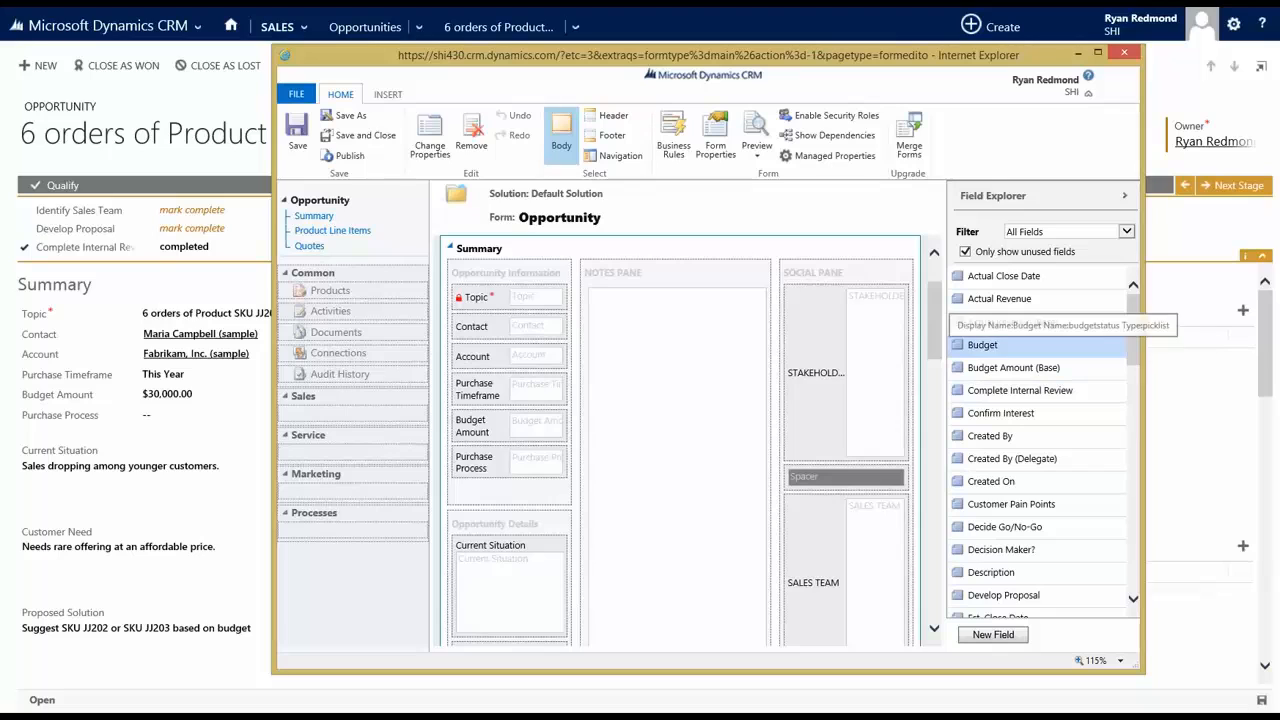
scroll(1040, 440, down, 6)
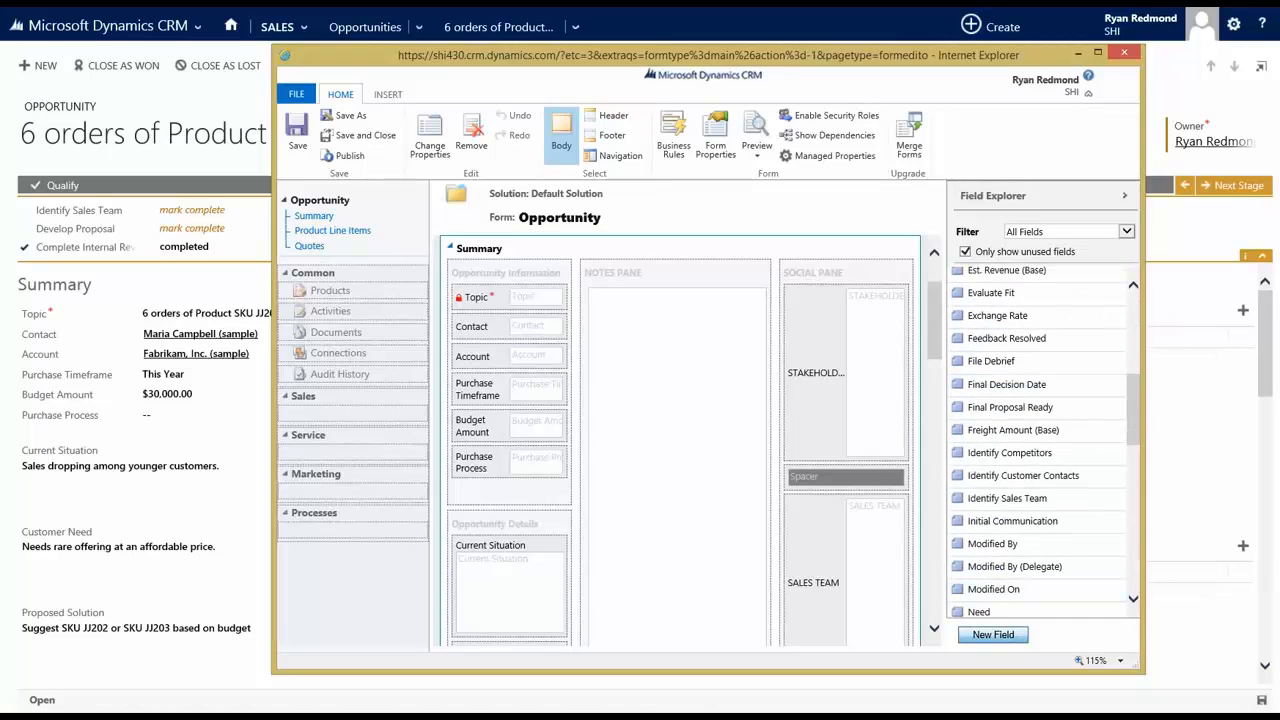
scroll(1040, 475, down, 3)
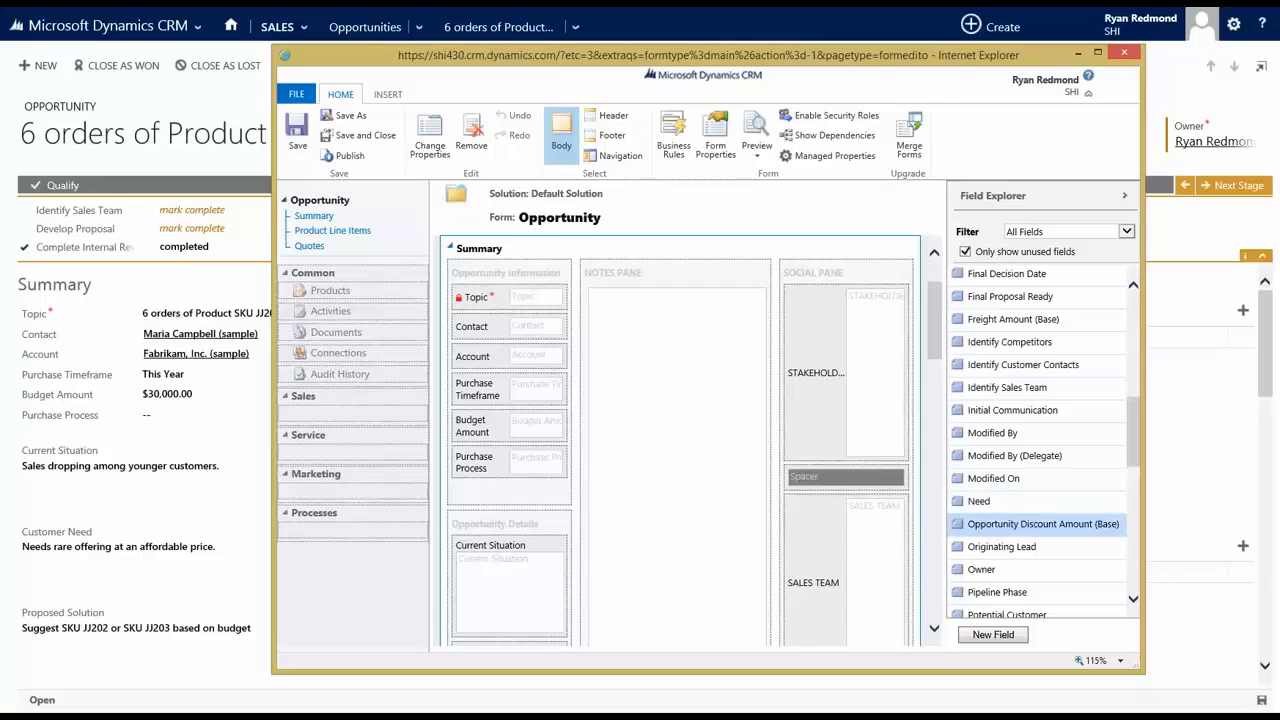
drag(980, 501, 482, 492)
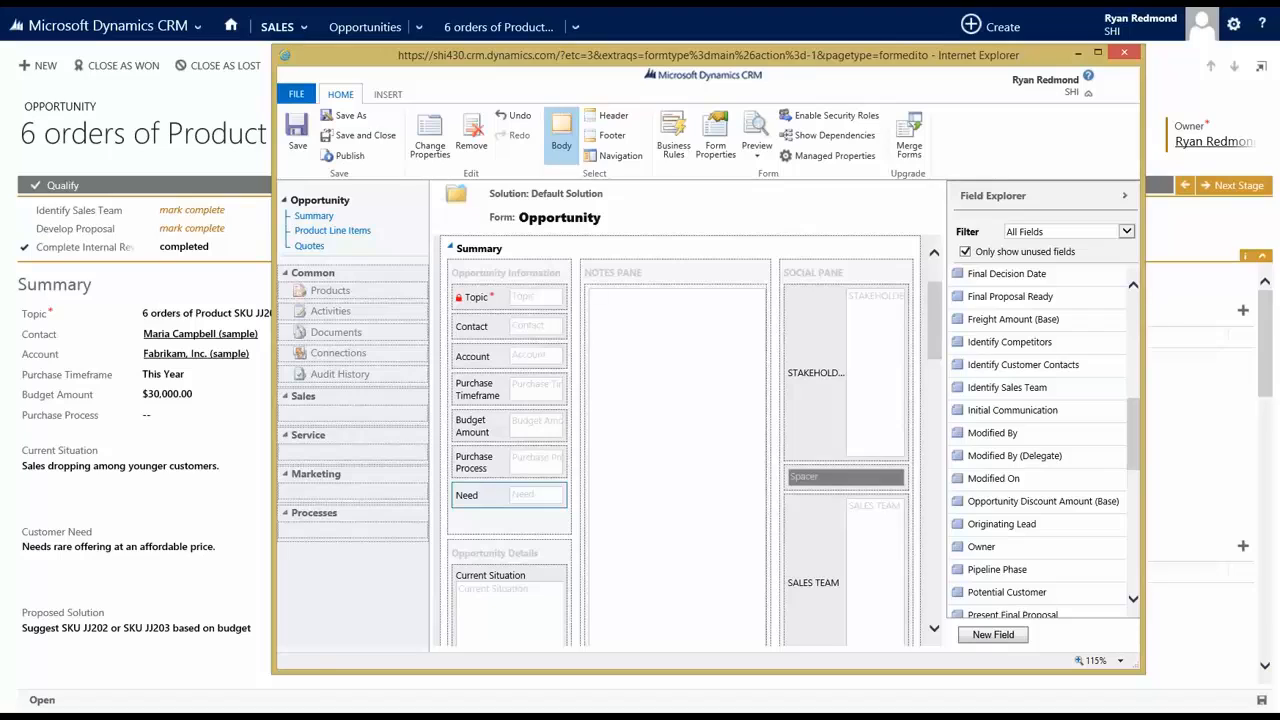
click(343, 155)
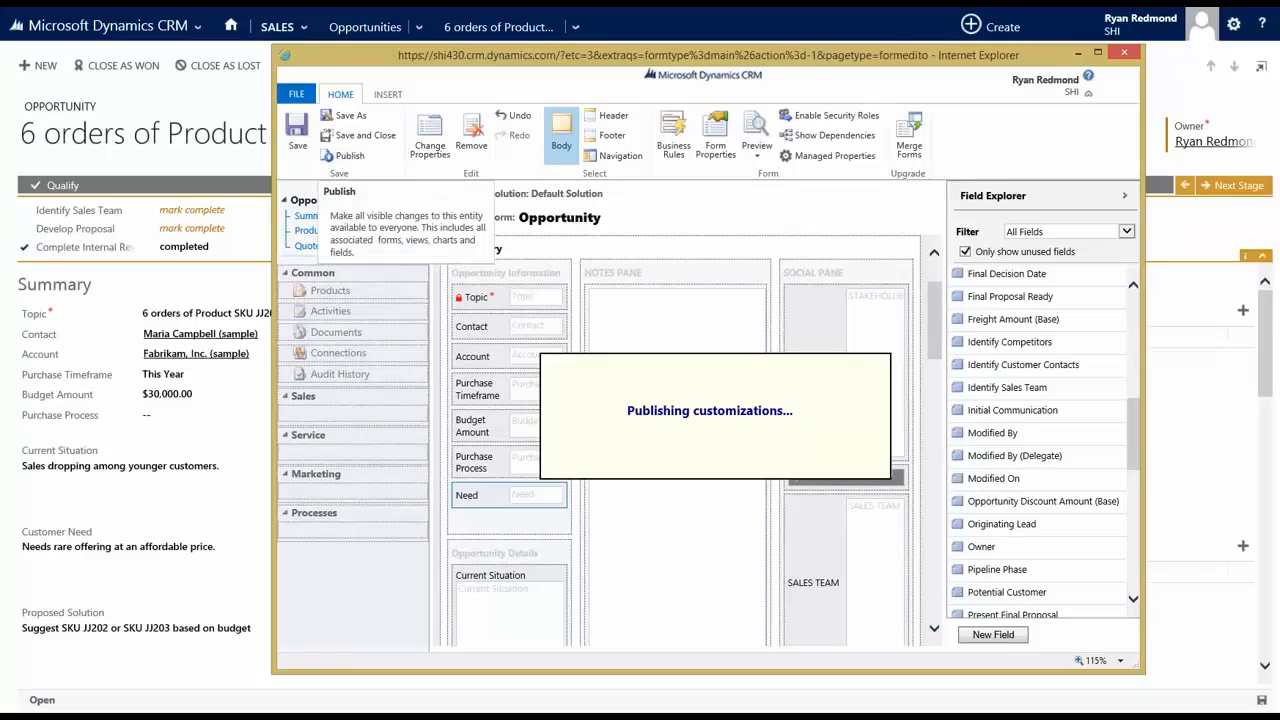